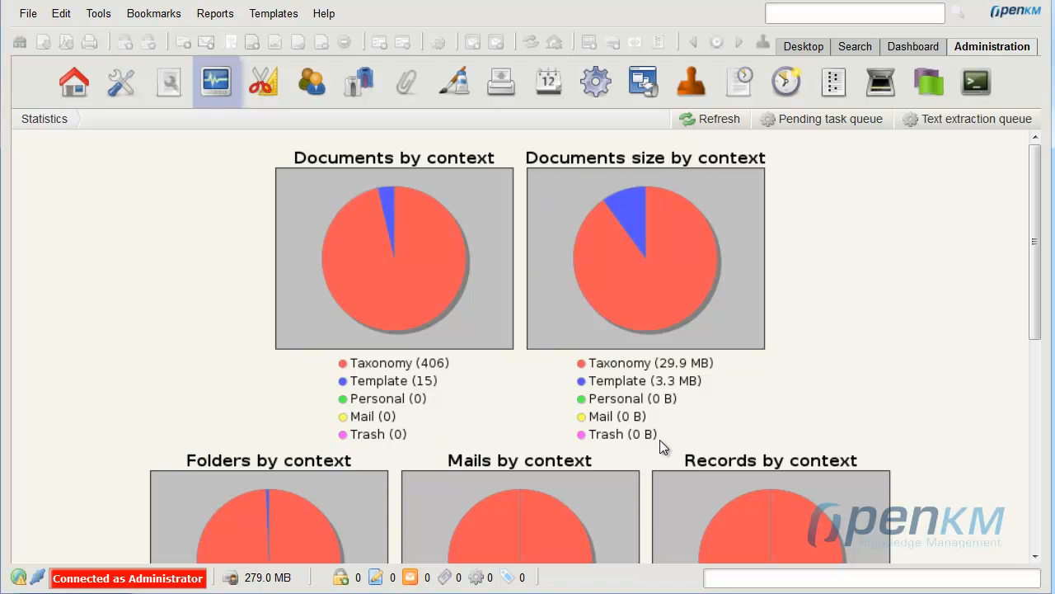
Examine the repository statistics charts down to memory and disk usage, refreshing them once
left_click_drag(1036, 256, 1040, 398)
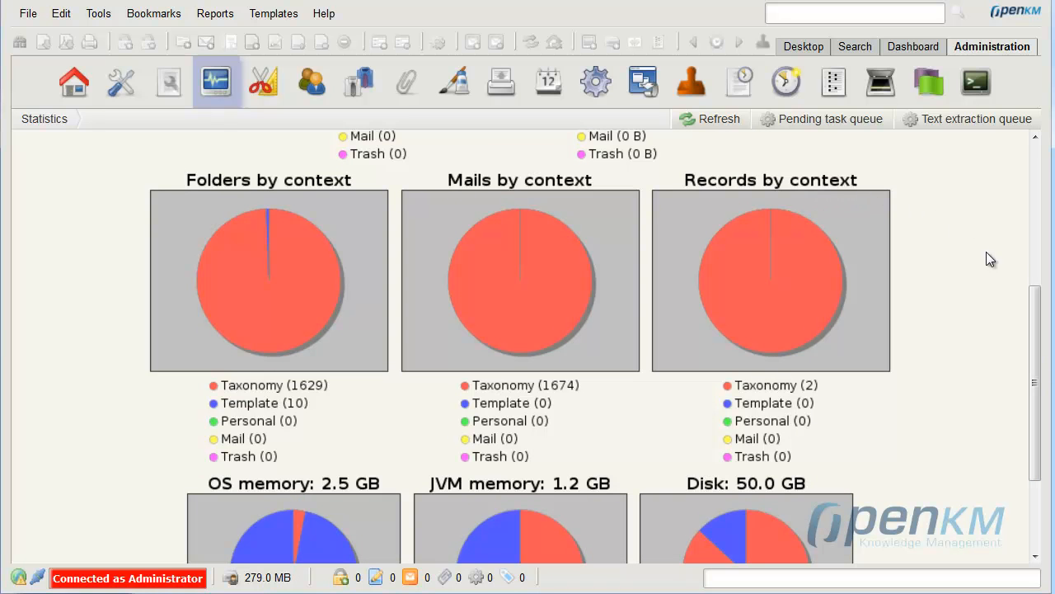
left_click_drag(1039, 311, 1038, 379)
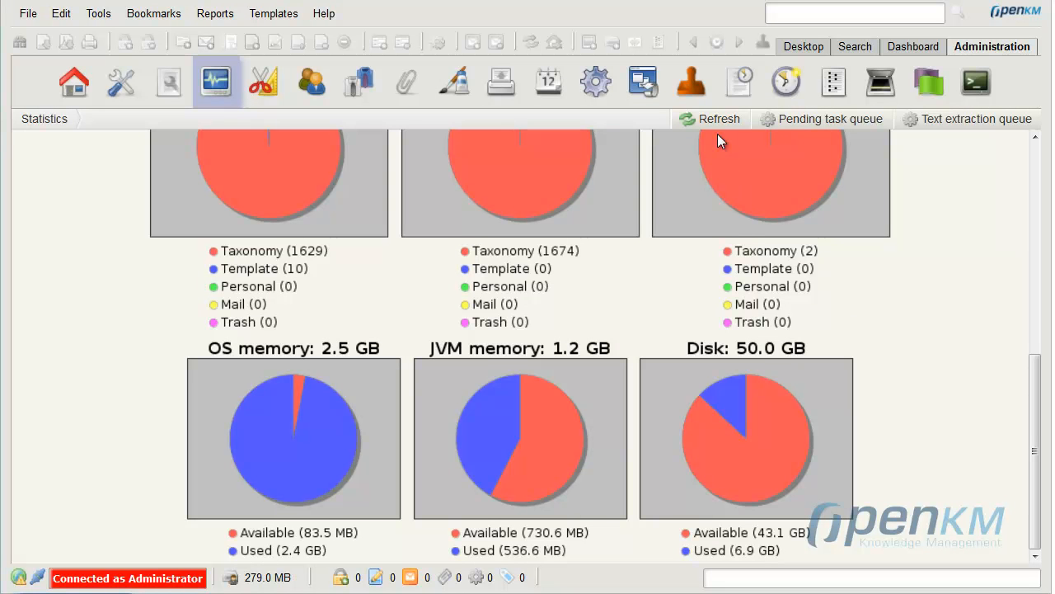
left_click(714, 122)
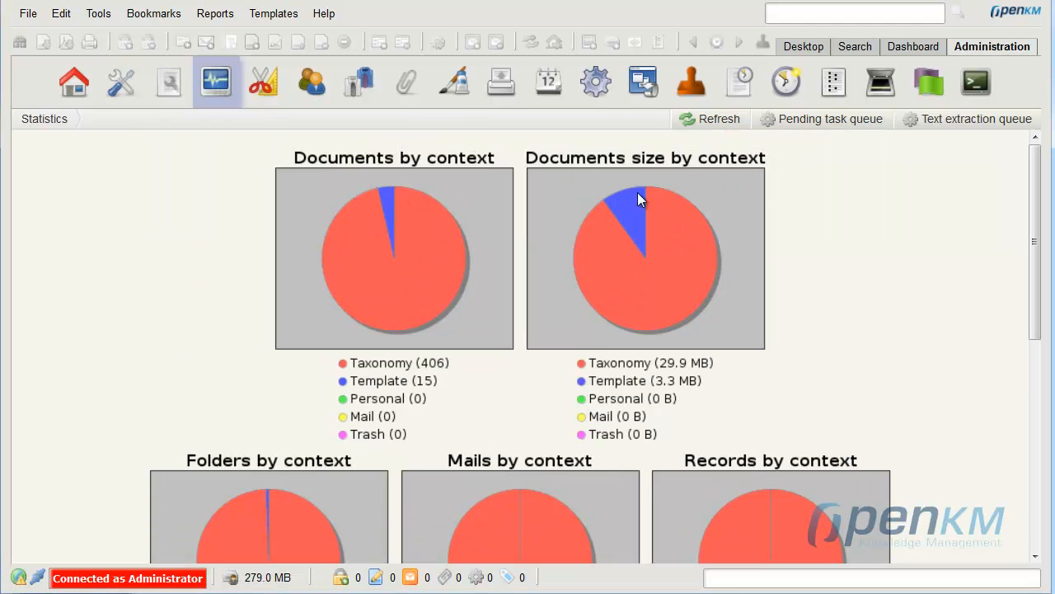
left_click_drag(1036, 179, 1037, 389)
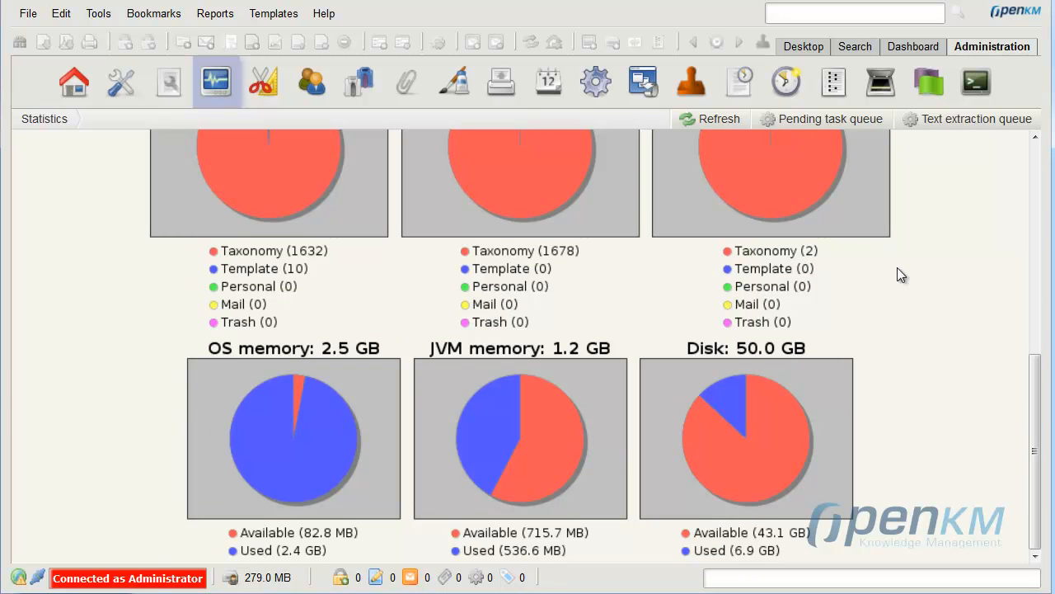
Grant the users Human Resources and Manager read permission on the okm:root folder
left_click(805, 50)
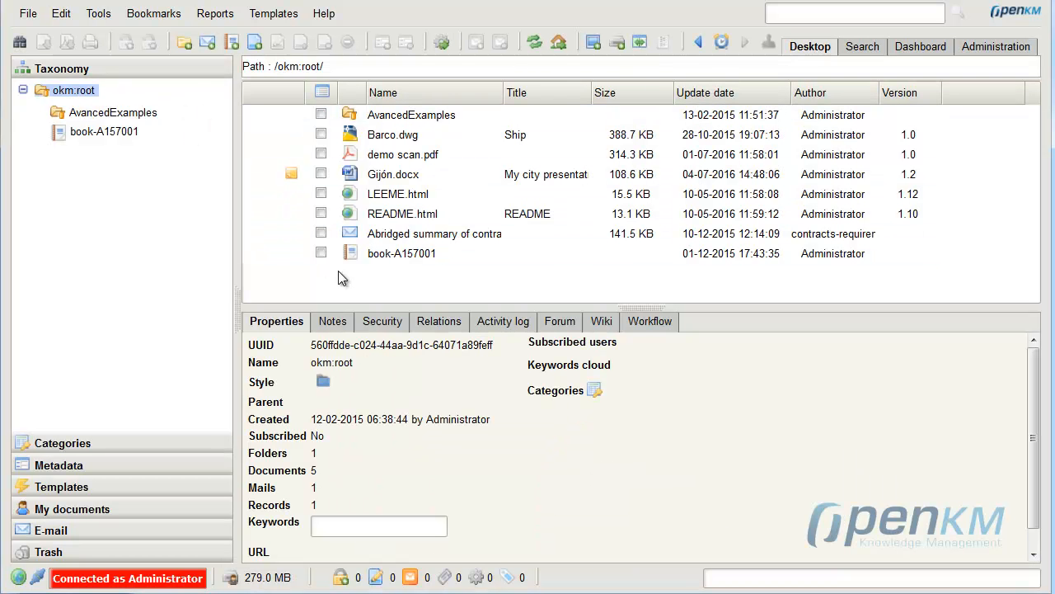
left_click(383, 325)
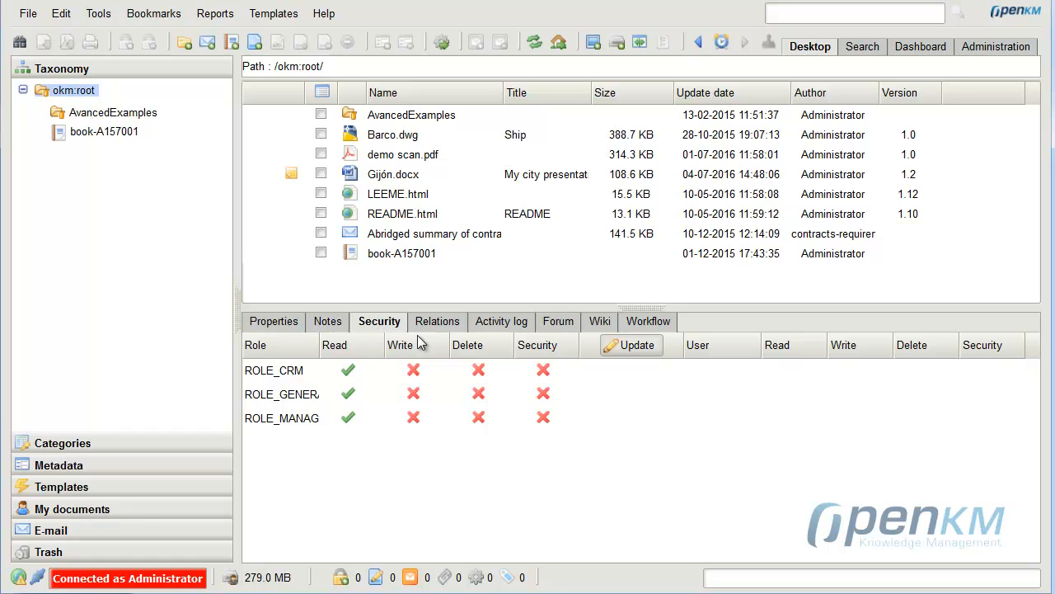
left_click(636, 348)
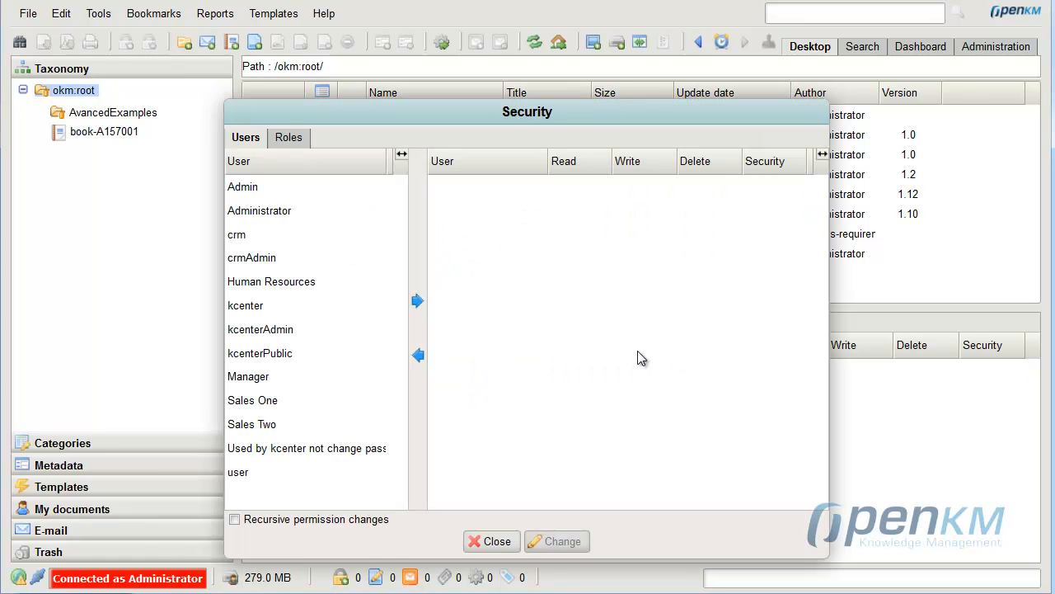
left_click(313, 284)
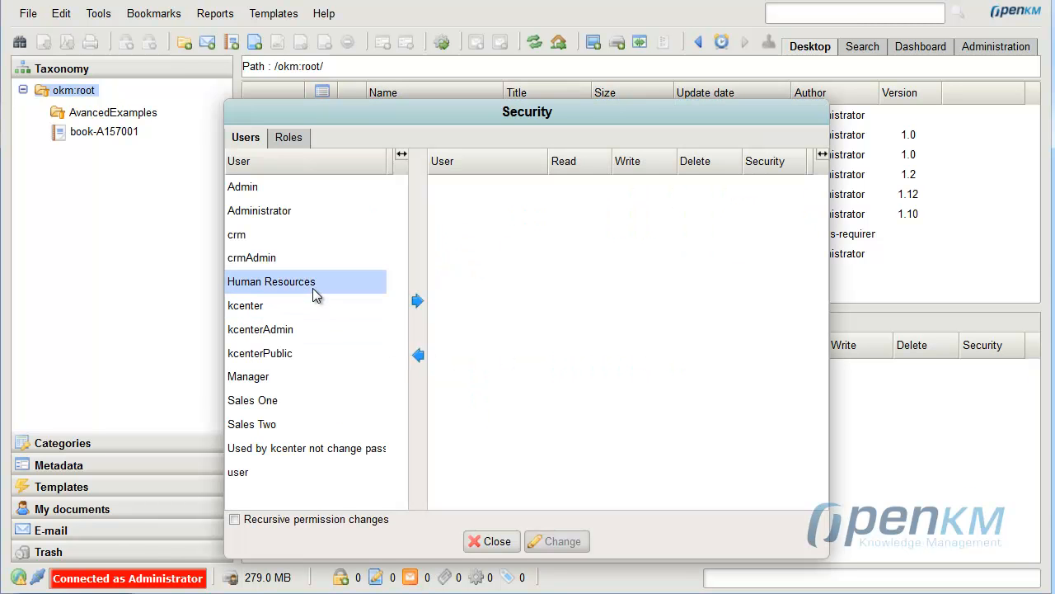
left_click(417, 301)
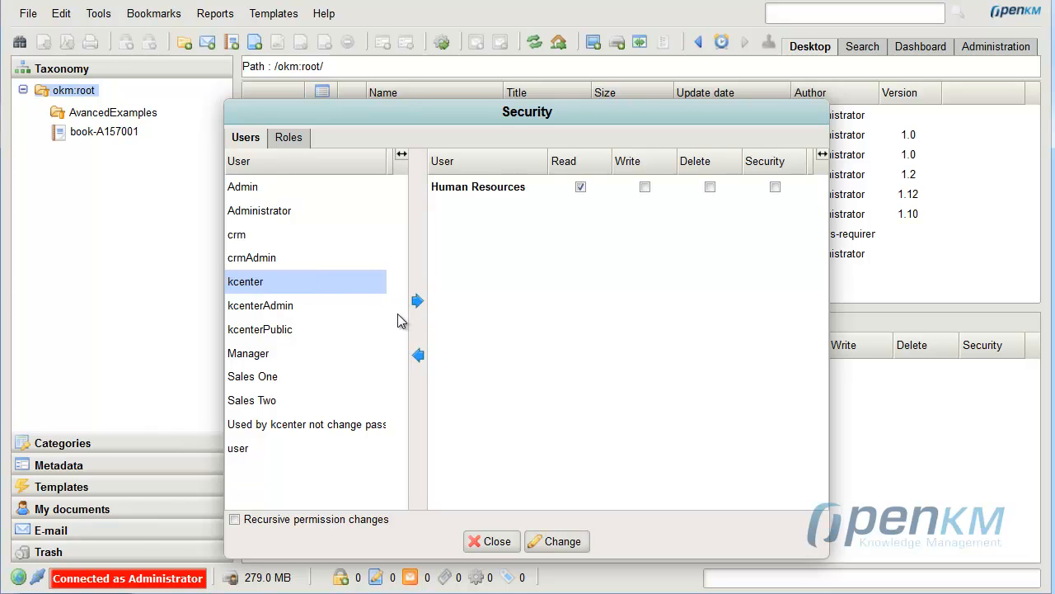
left_click(312, 353)
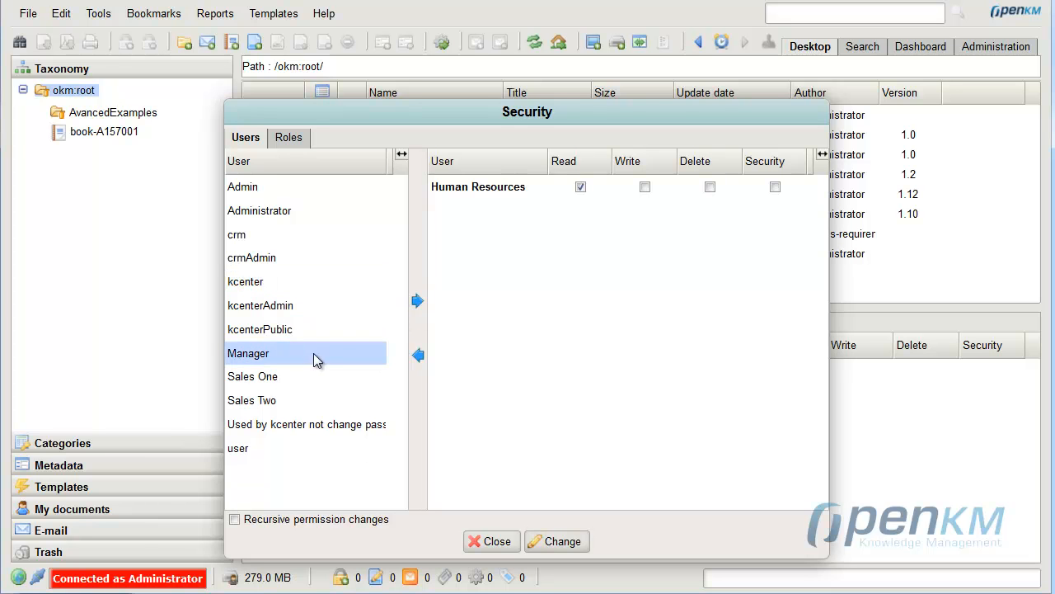
left_click(418, 302)
left_click(563, 541)
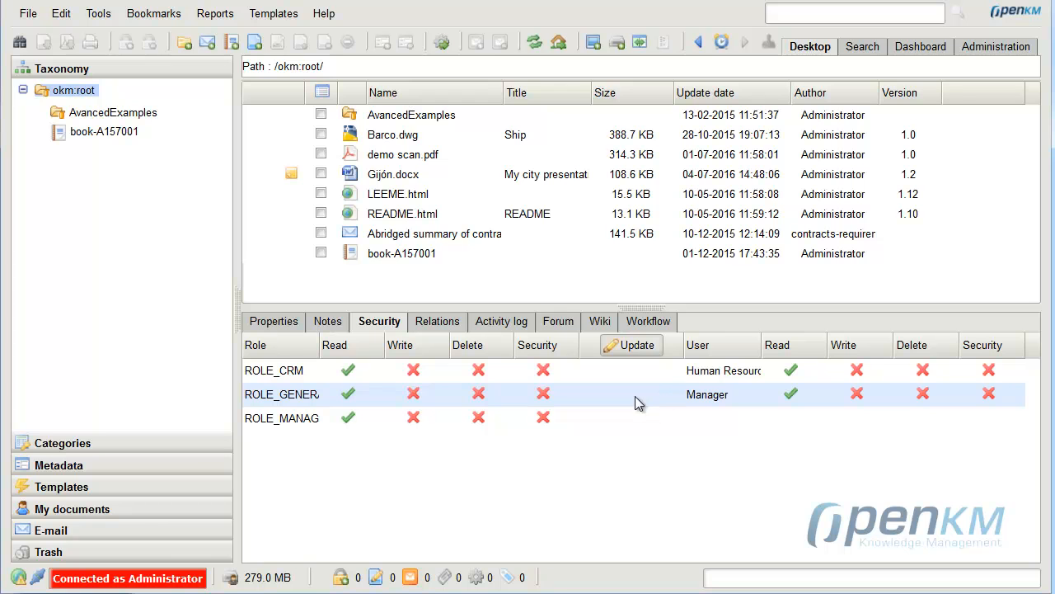
Add write, delete and security permissions for Human Resources and Manager on okm:root, applied with recursive permission changes
left_click(632, 346)
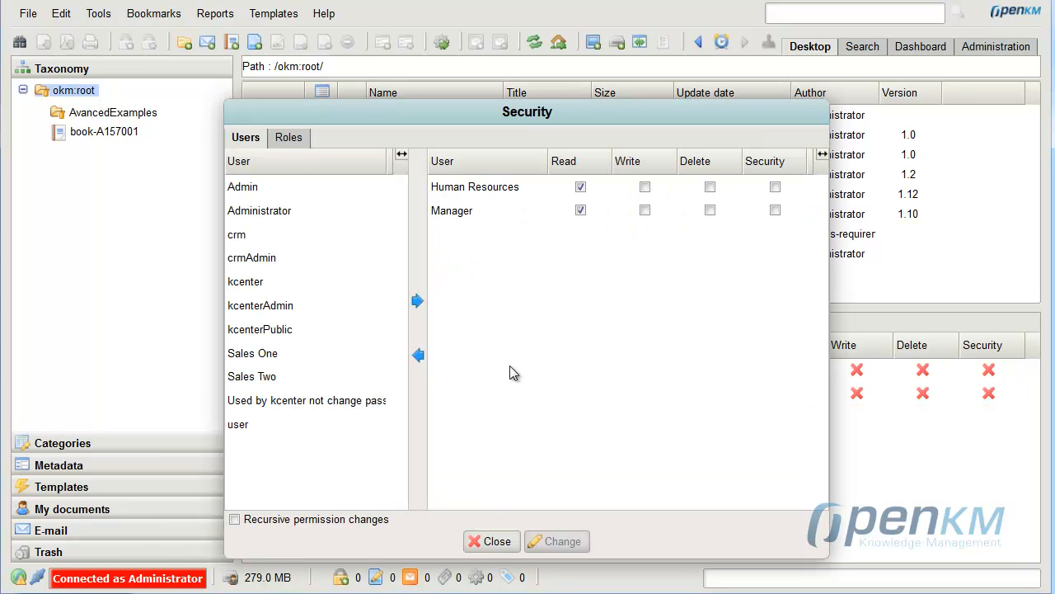
left_click(645, 187)
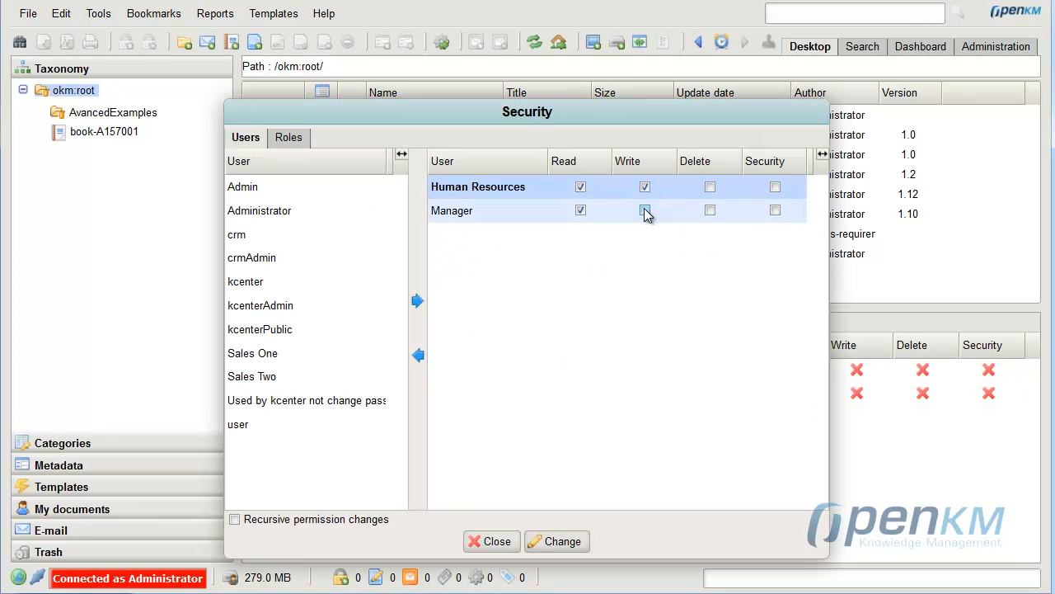
left_click(644, 210)
left_click(710, 187)
left_click(710, 210)
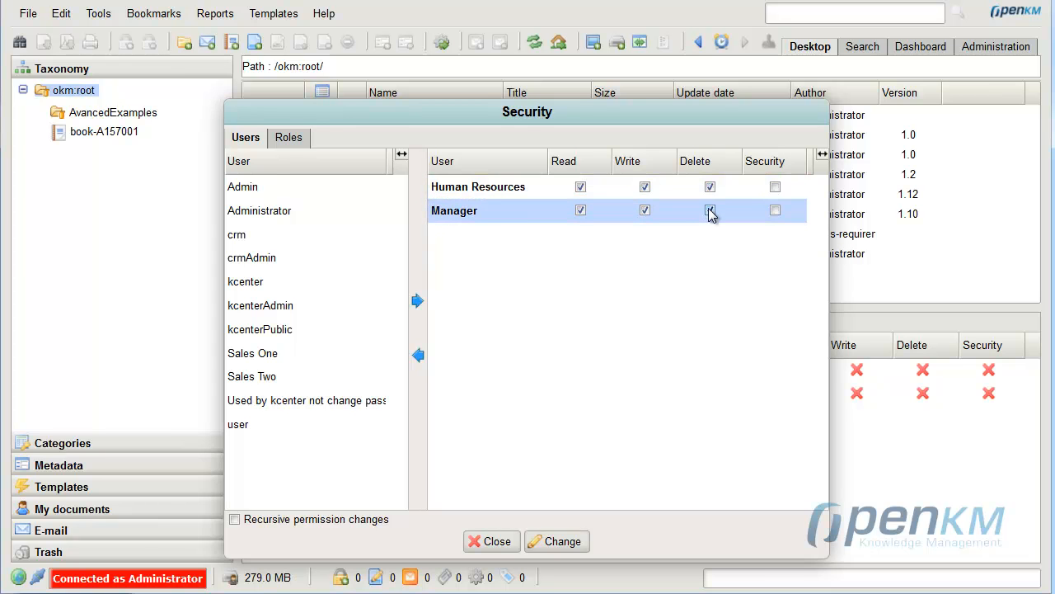
left_click(775, 187)
left_click(775, 211)
left_click(235, 521)
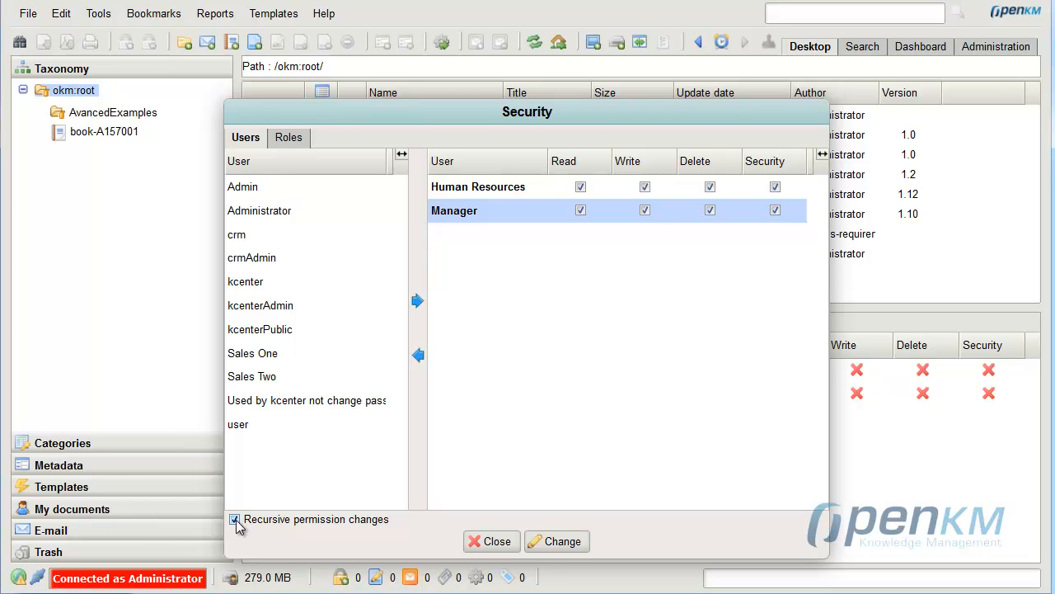
left_click(563, 542)
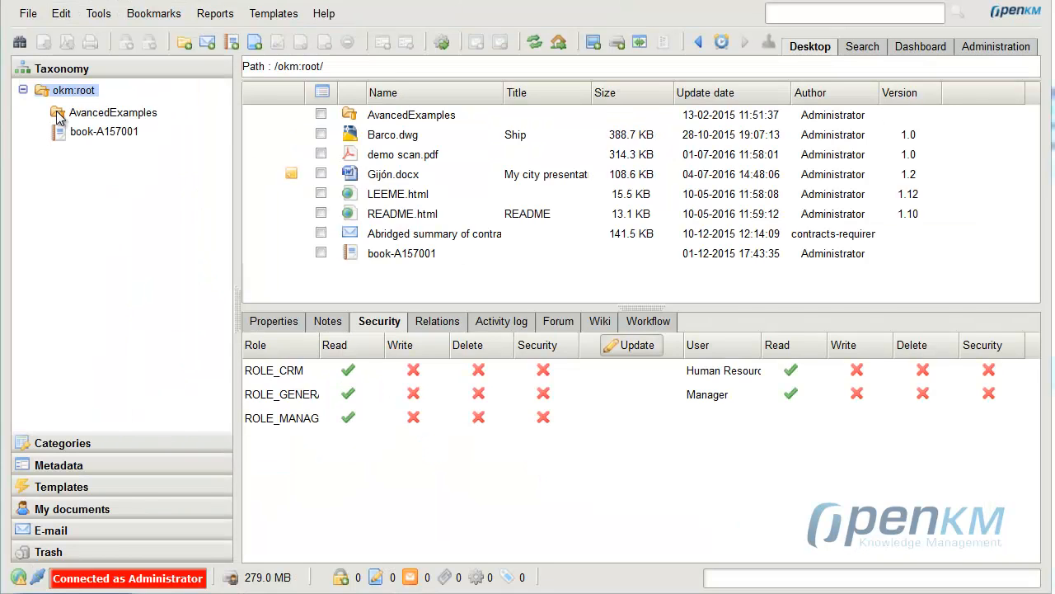
Check the security settings of the AvancedExamples folder and its Automation and CRM subfolders
left_click(59, 115)
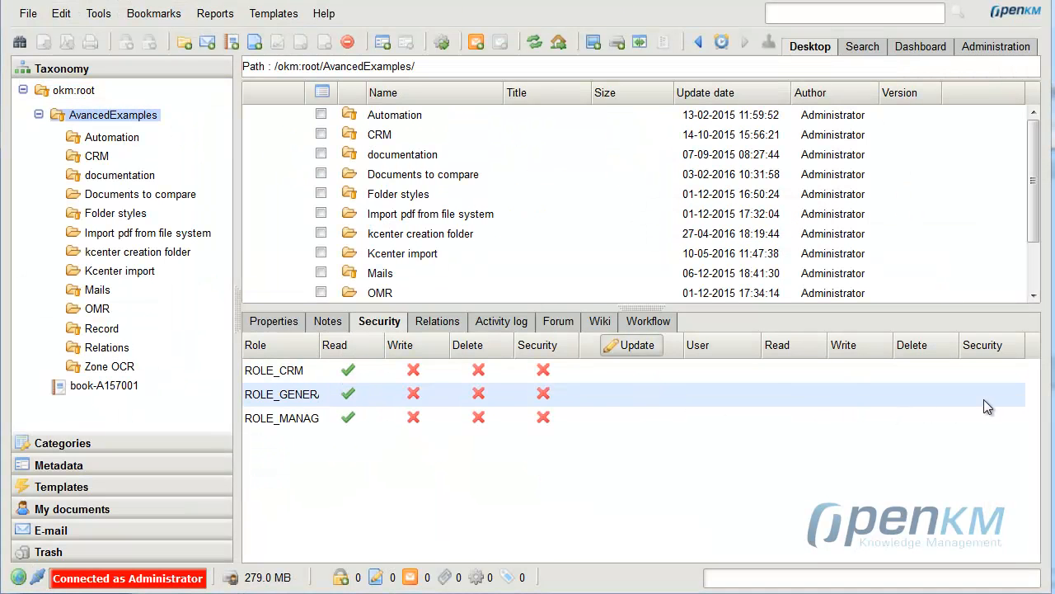
left_click(88, 139)
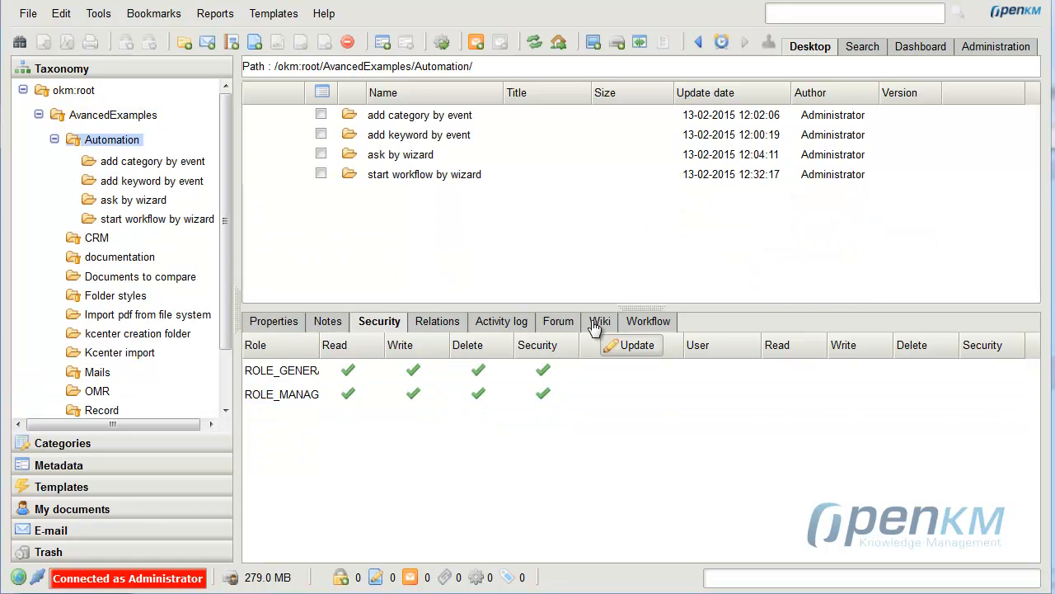
left_click(88, 240)
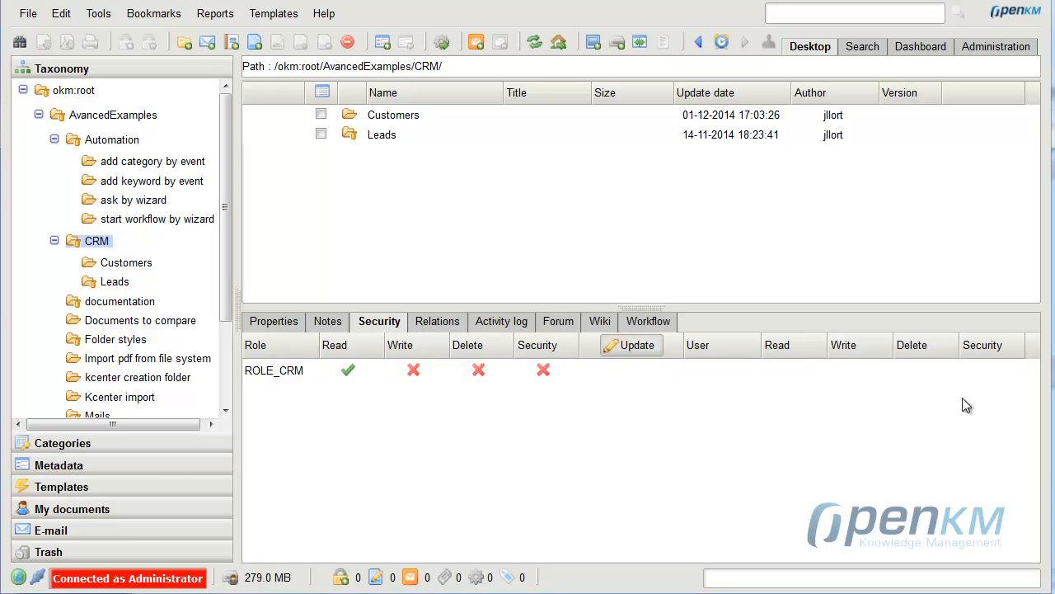
Open the pending task queue from the administration statistics
left_click(986, 52)
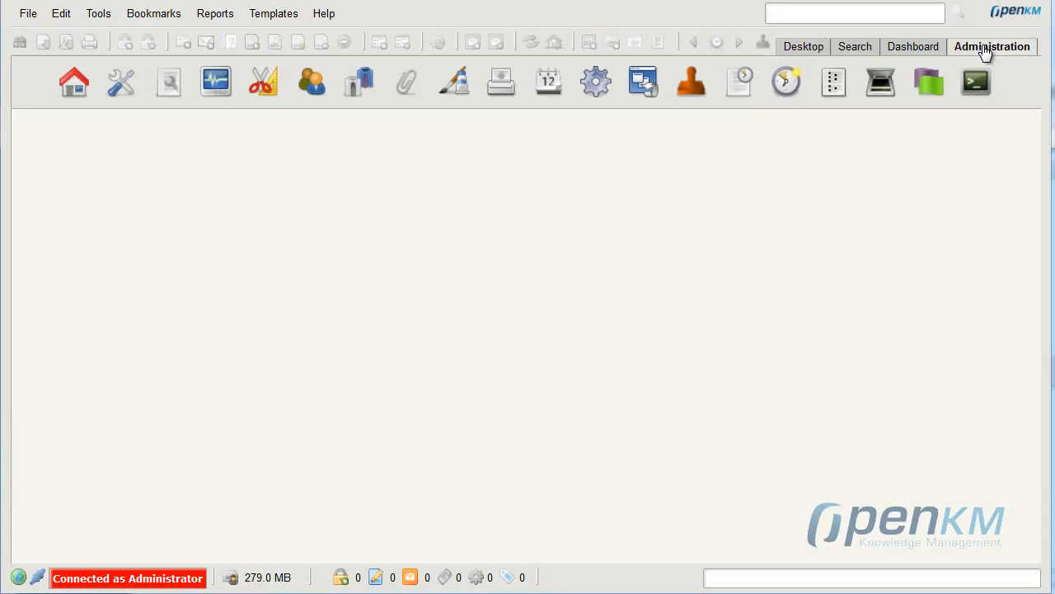
left_click(213, 109)
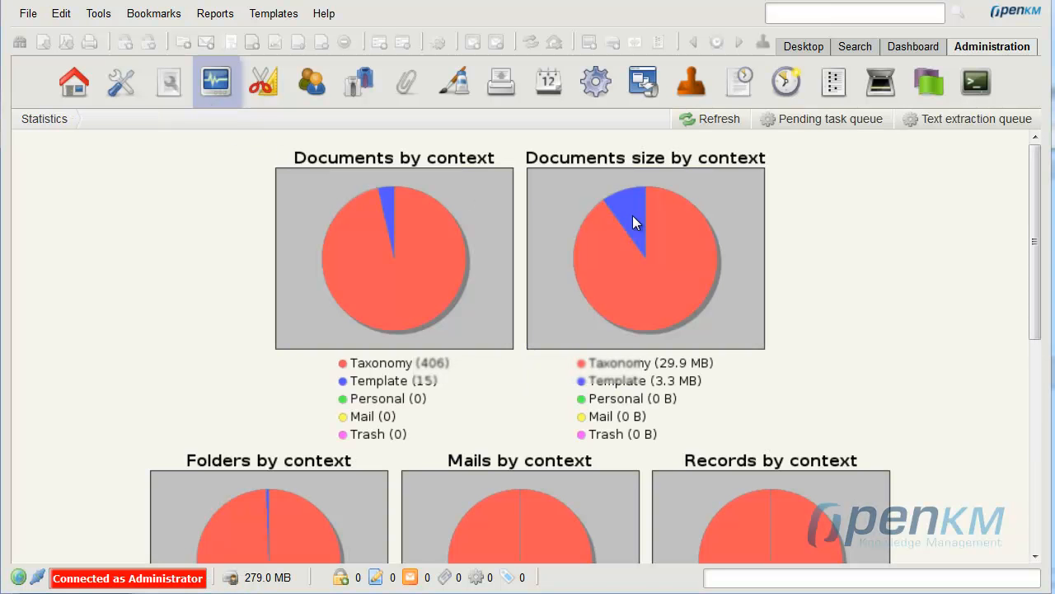
left_click(829, 129)
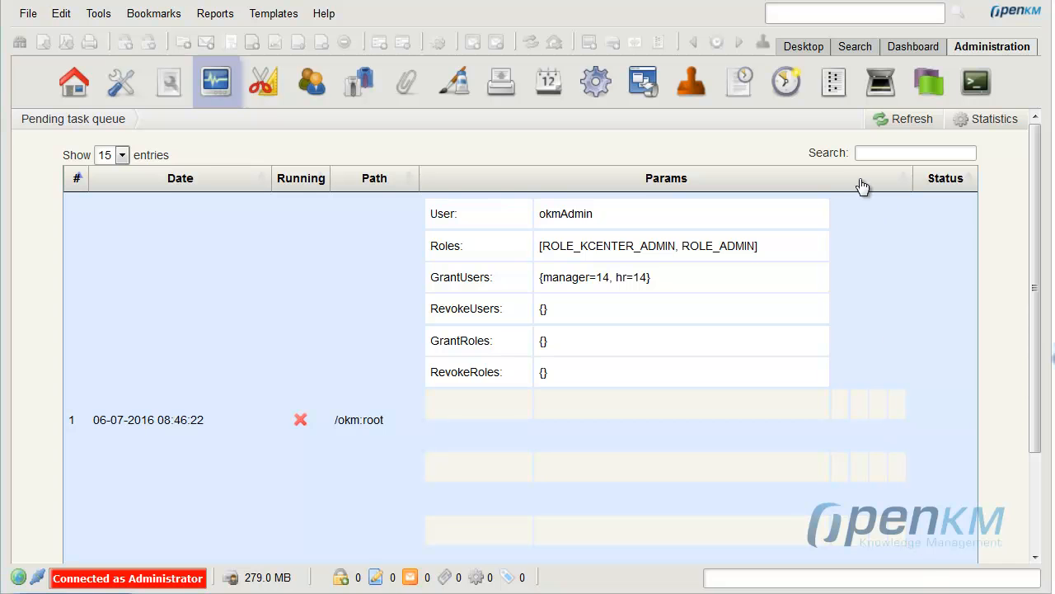
Filter the crontab tasks by "pending" and execute the Process Pending Tasks job
left_click(785, 98)
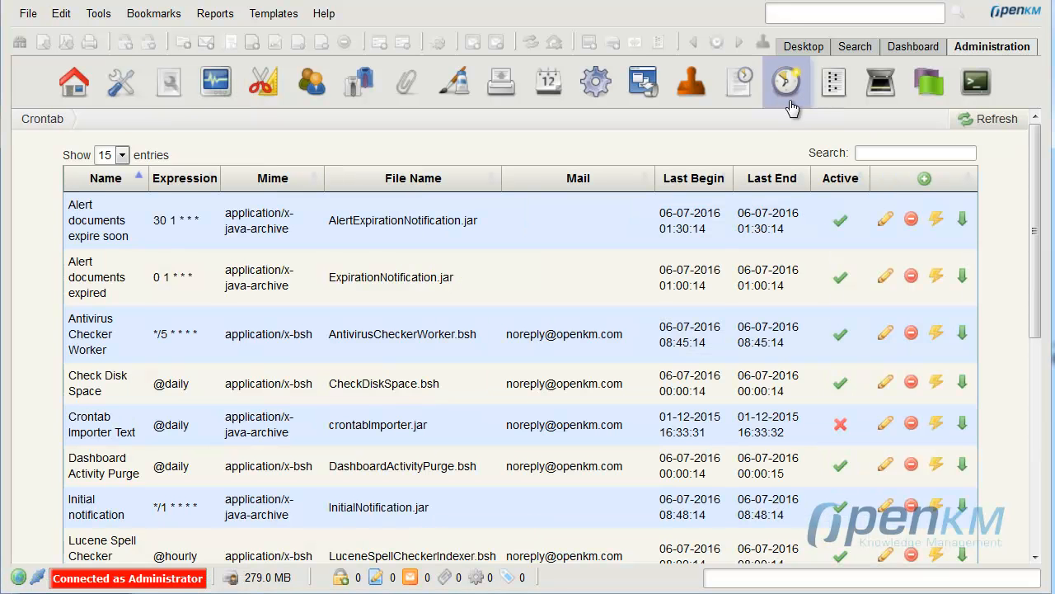
left_click(946, 152)
type("pending")
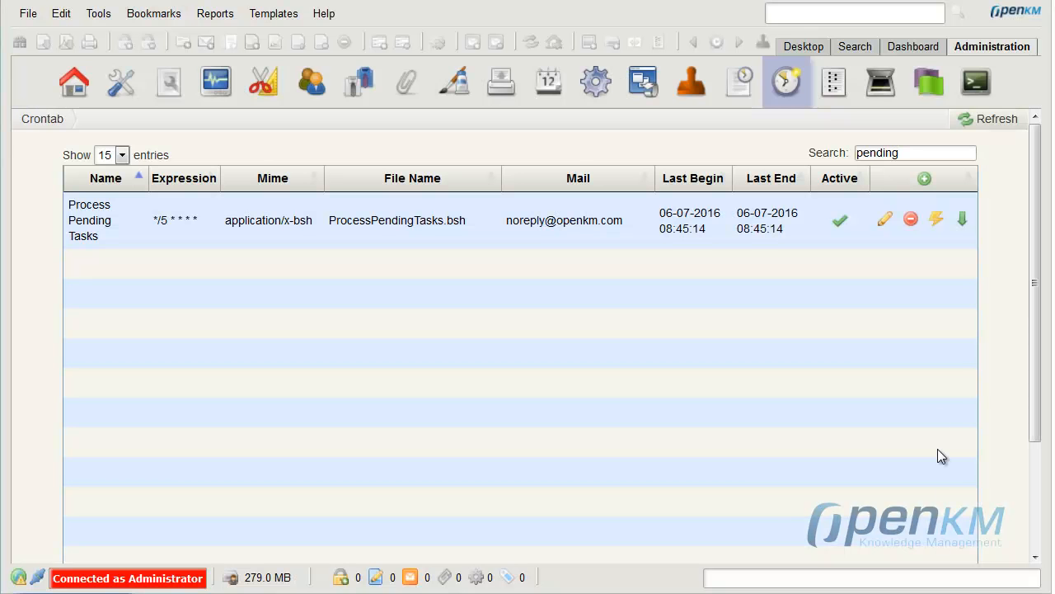
left_click(938, 224)
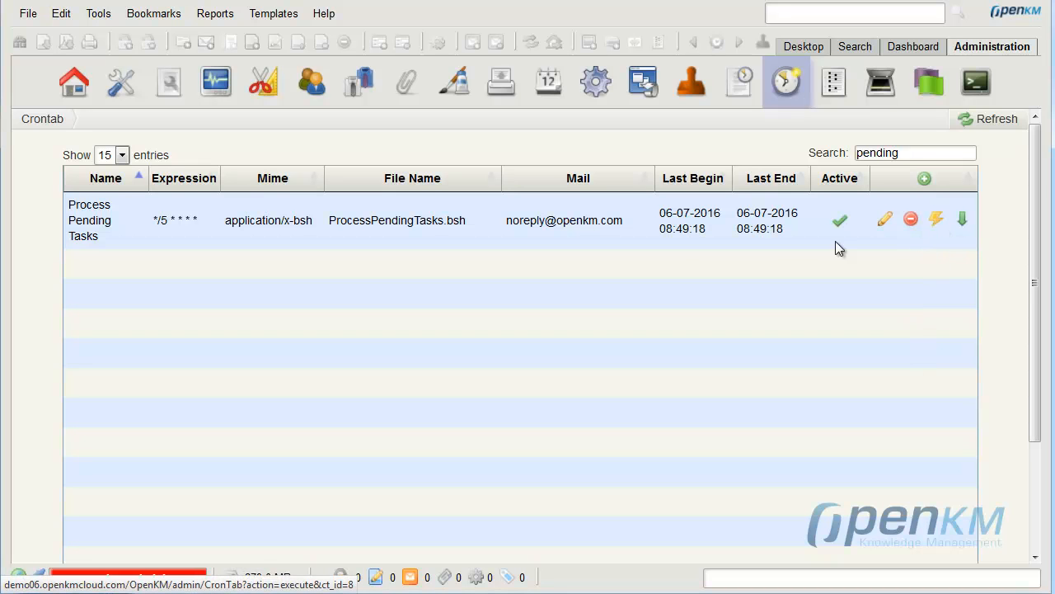
Return to the pending task queue to check the permission task's progress, and refresh it
left_click(215, 93)
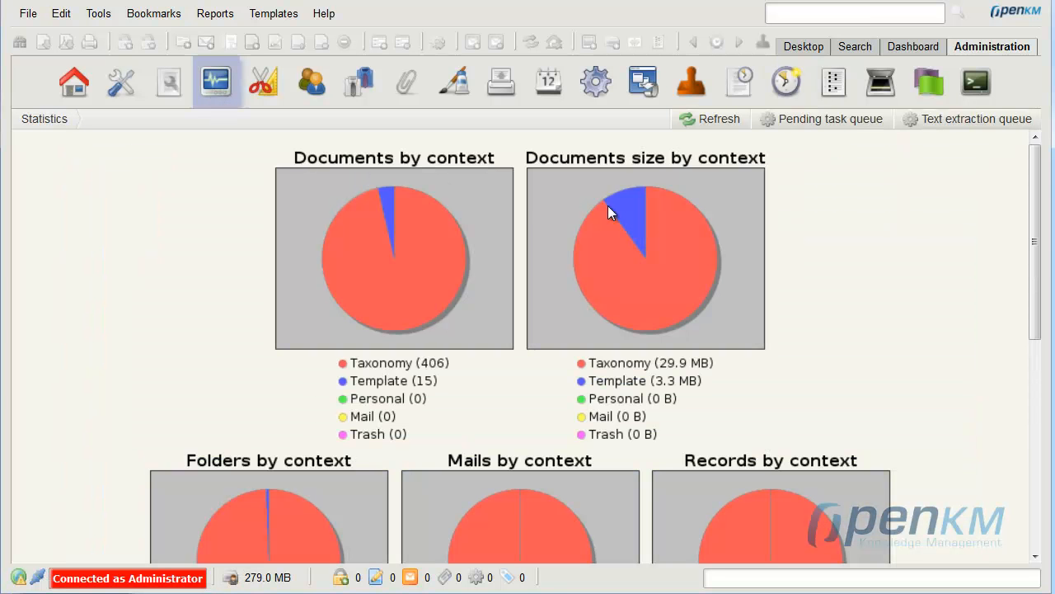
left_click(831, 127)
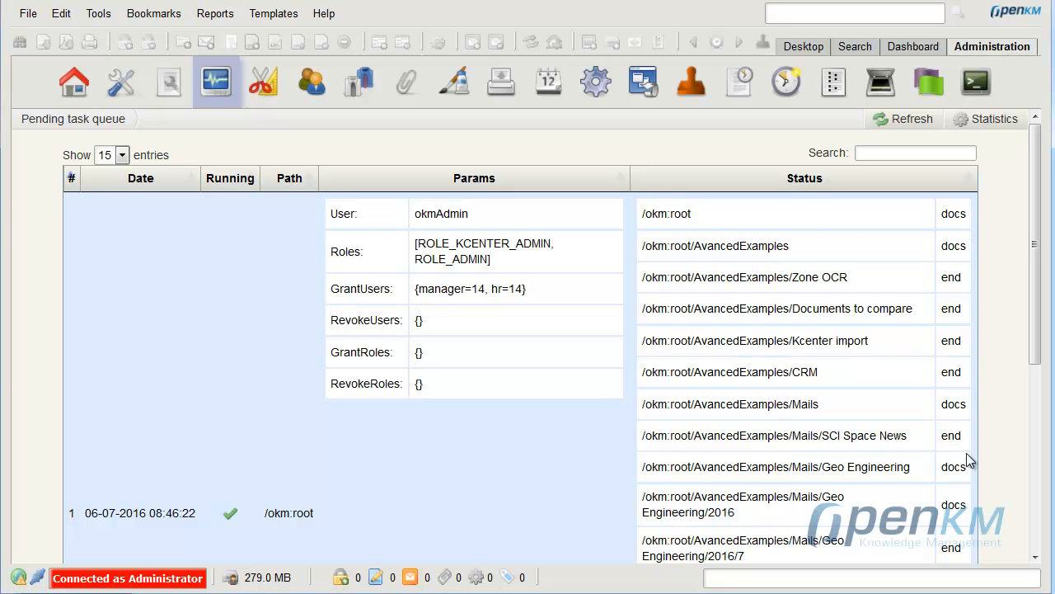
left_click(910, 125)
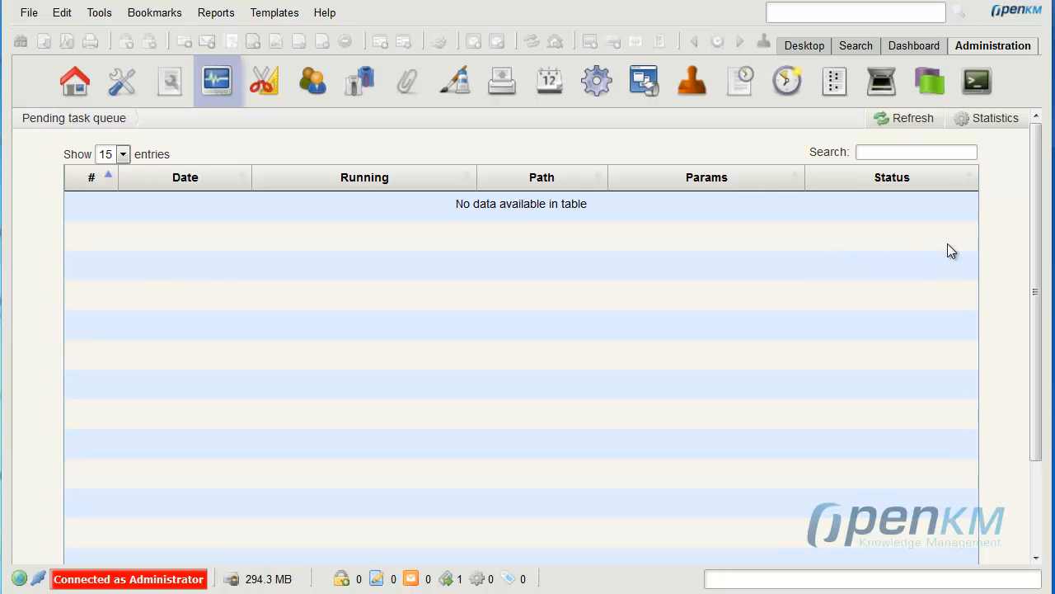
Review the user permissions on okm:root, AvancedExamples and Documents to compare
left_click(806, 50)
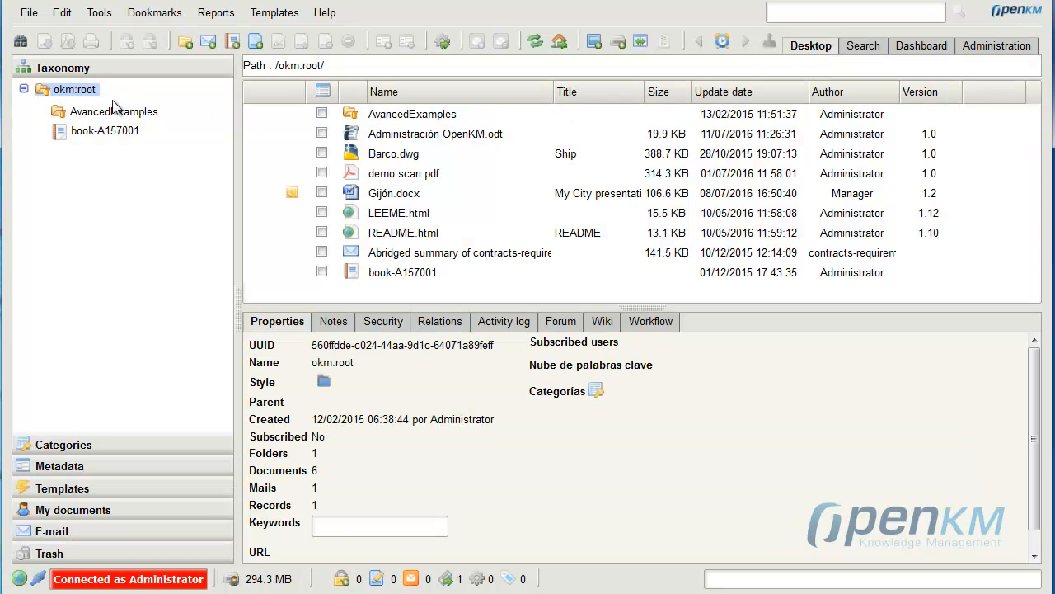
left_click(381, 327)
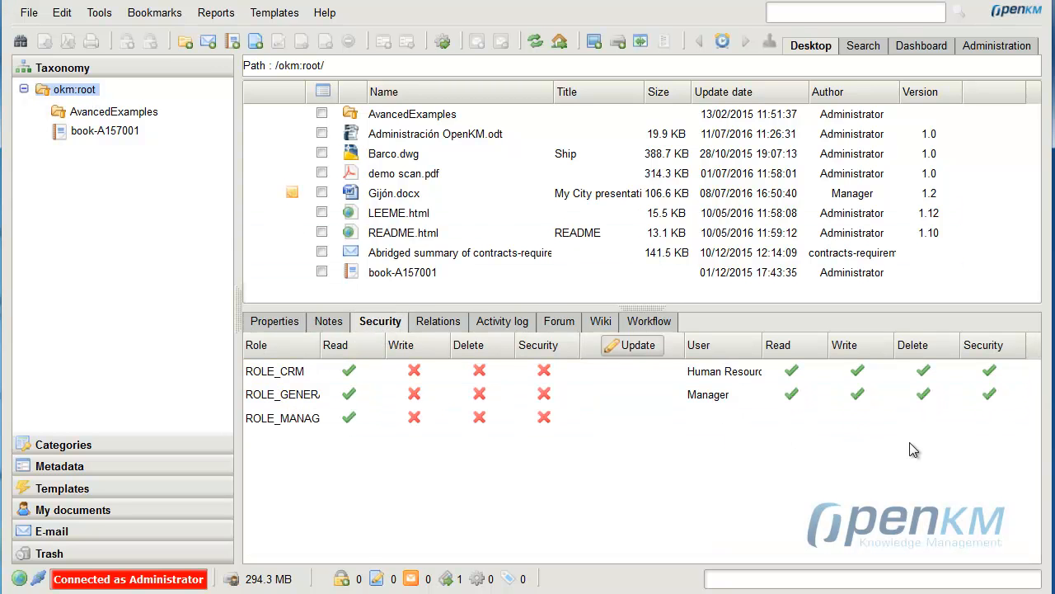
left_click(58, 116)
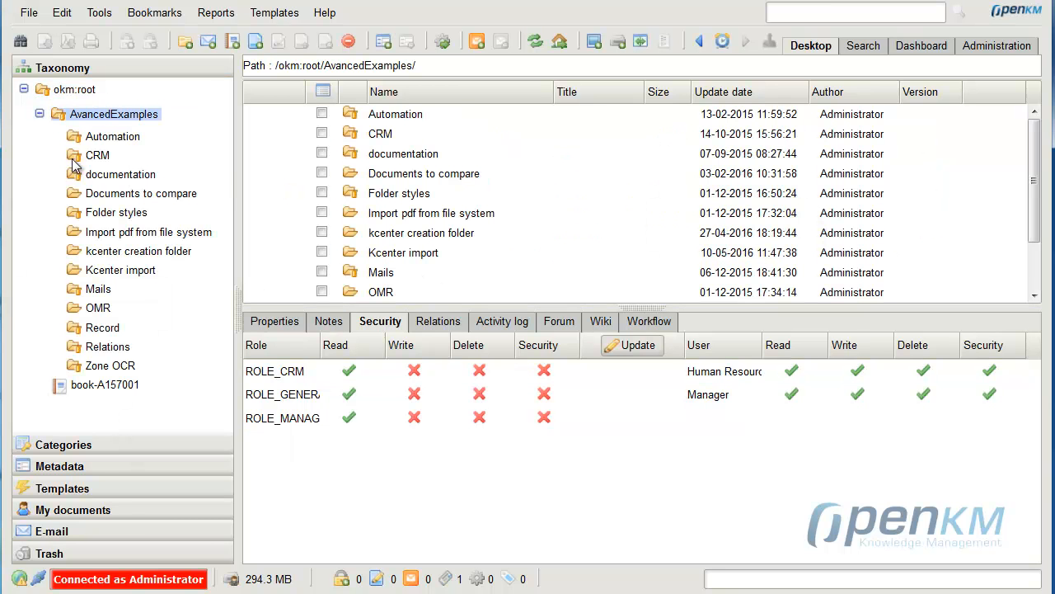
left_click(89, 193)
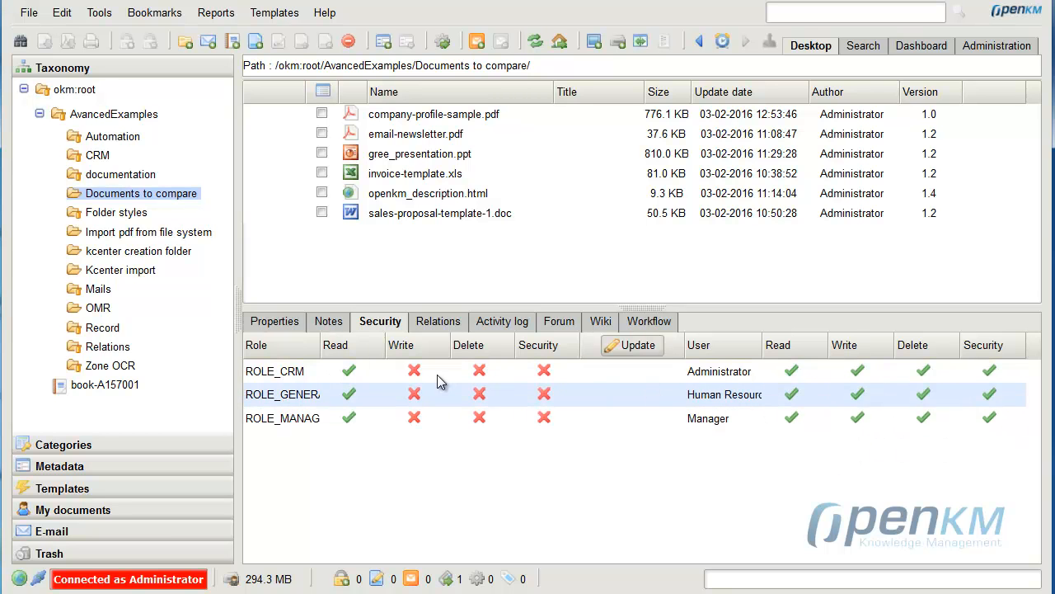
Open the text extraction queue from the administration statistics
left_click(996, 45)
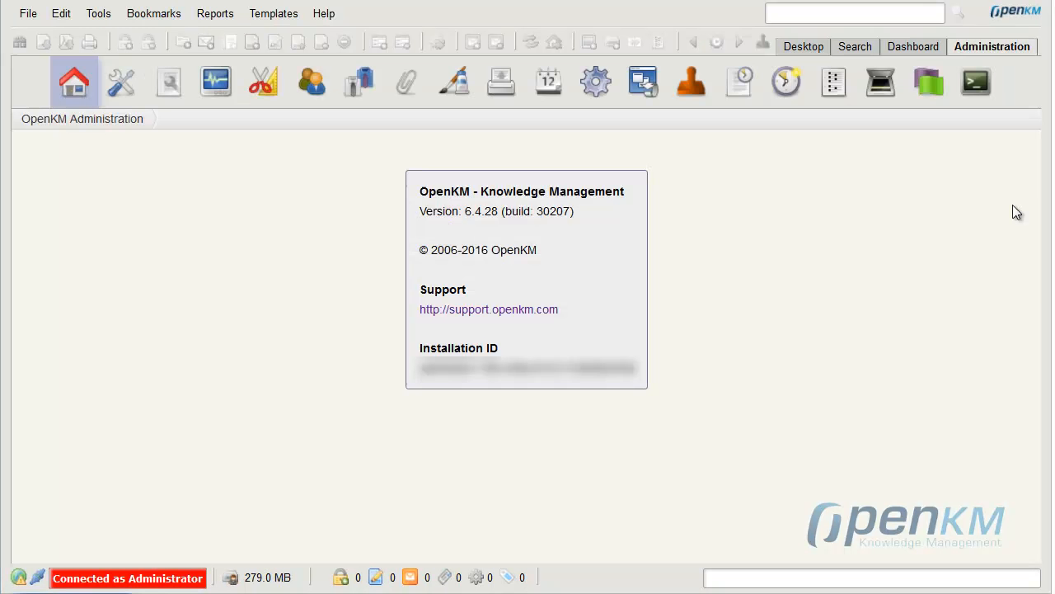
left_click(217, 100)
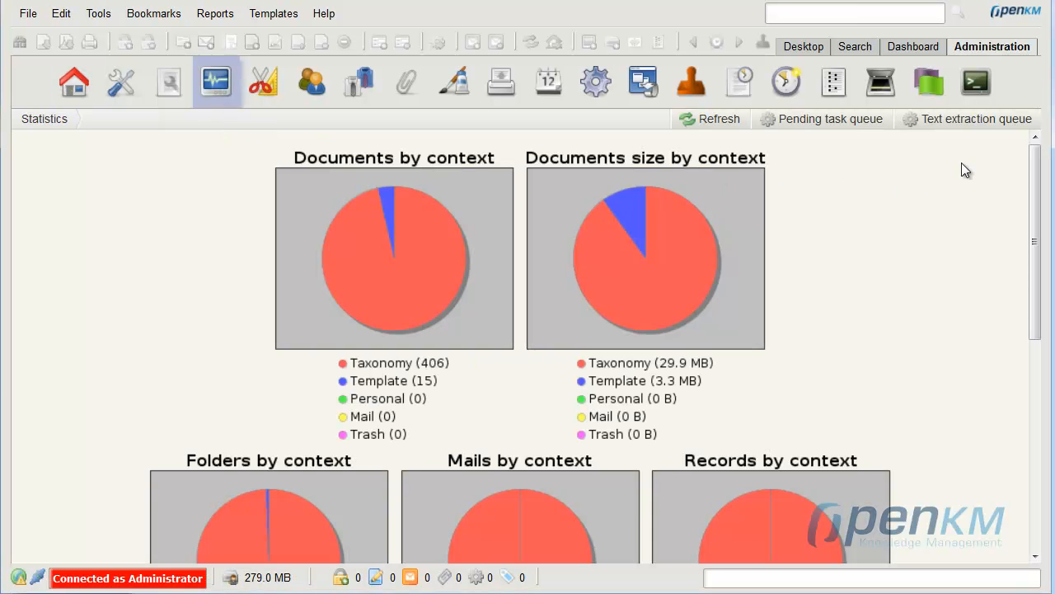
left_click(971, 124)
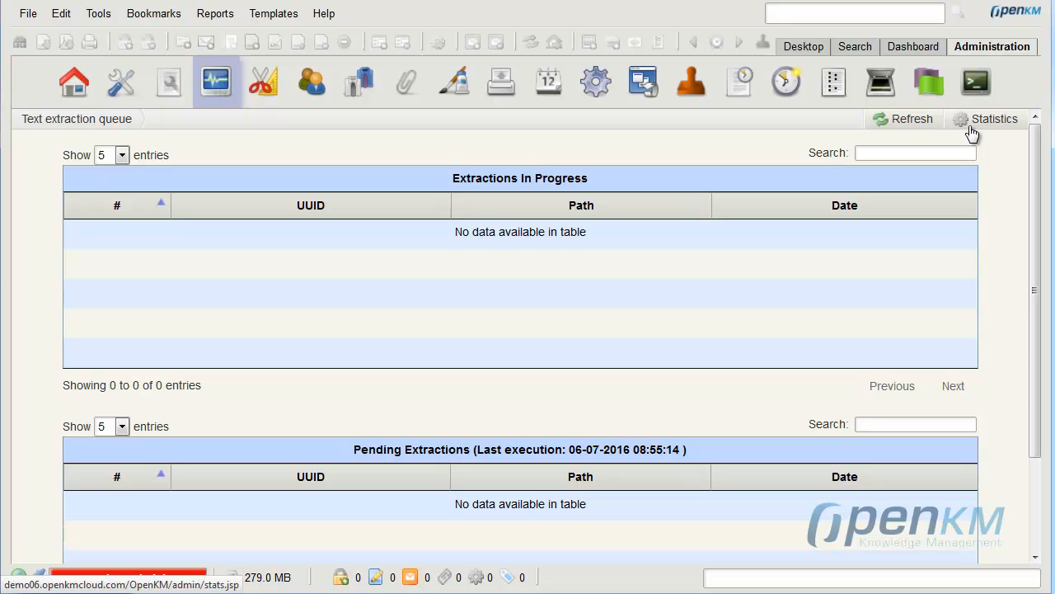
Upload OpenKM Scope.docx to okm:root and expand the properties area to enlarge the document's preview
left_click_drag(1035, 172, 1024, 306)
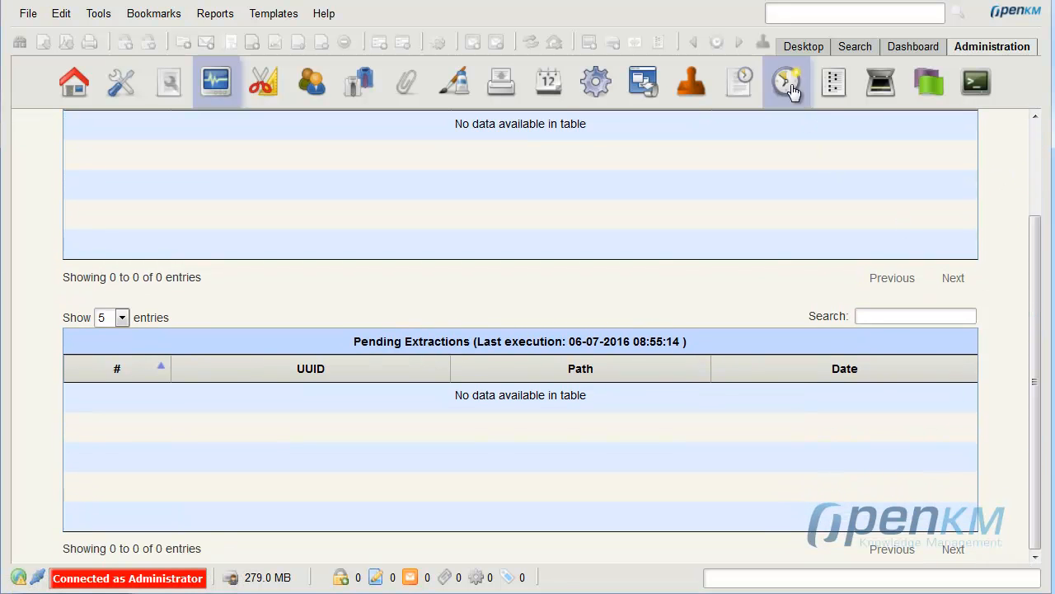
left_click(803, 48)
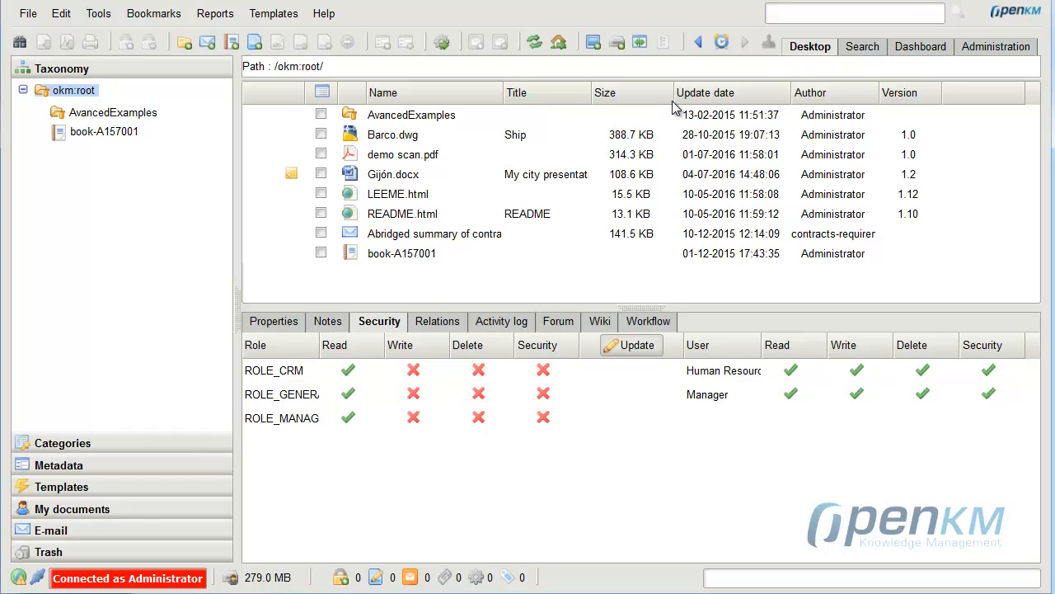
left_click(257, 46)
left_click(385, 128)
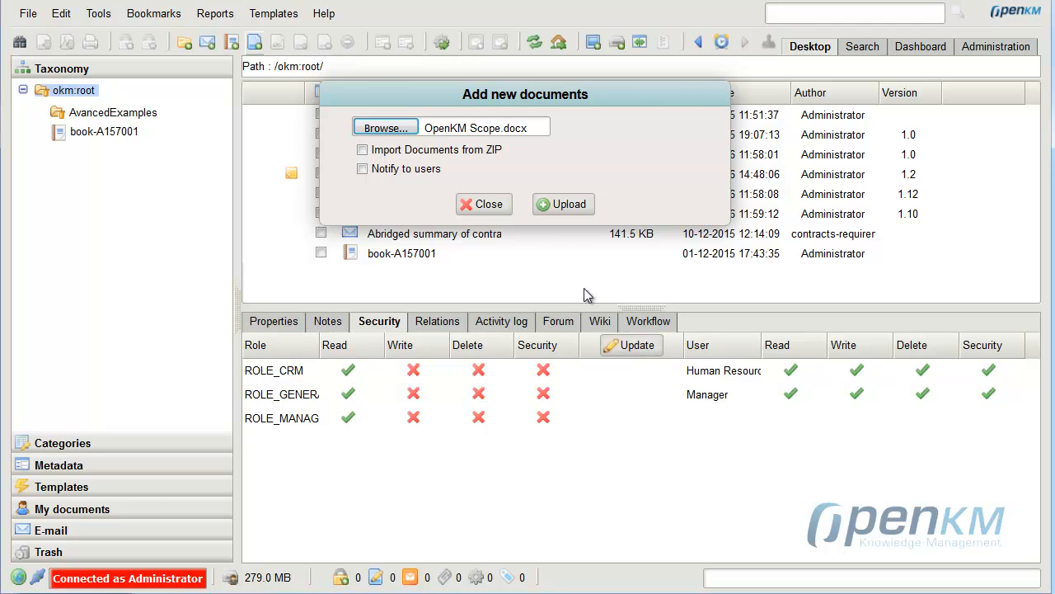
left_click(551, 203)
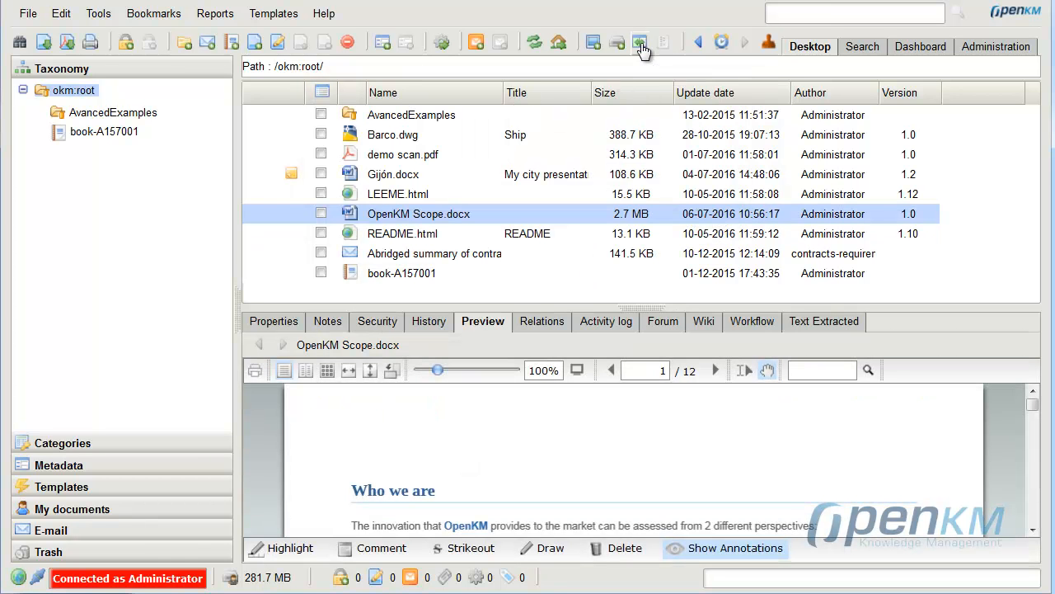
left_click(641, 45)
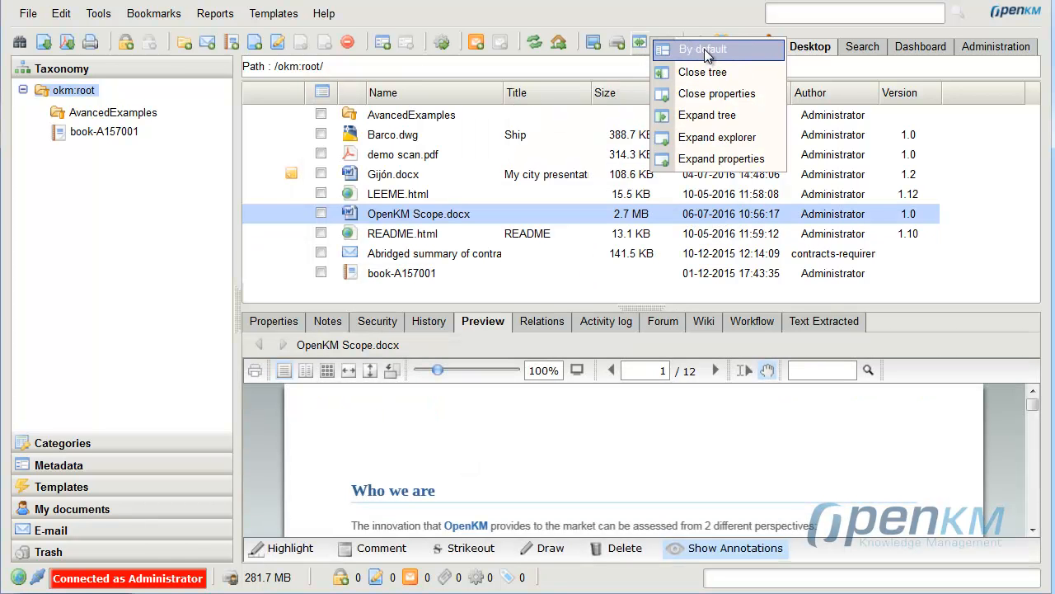
left_click(721, 158)
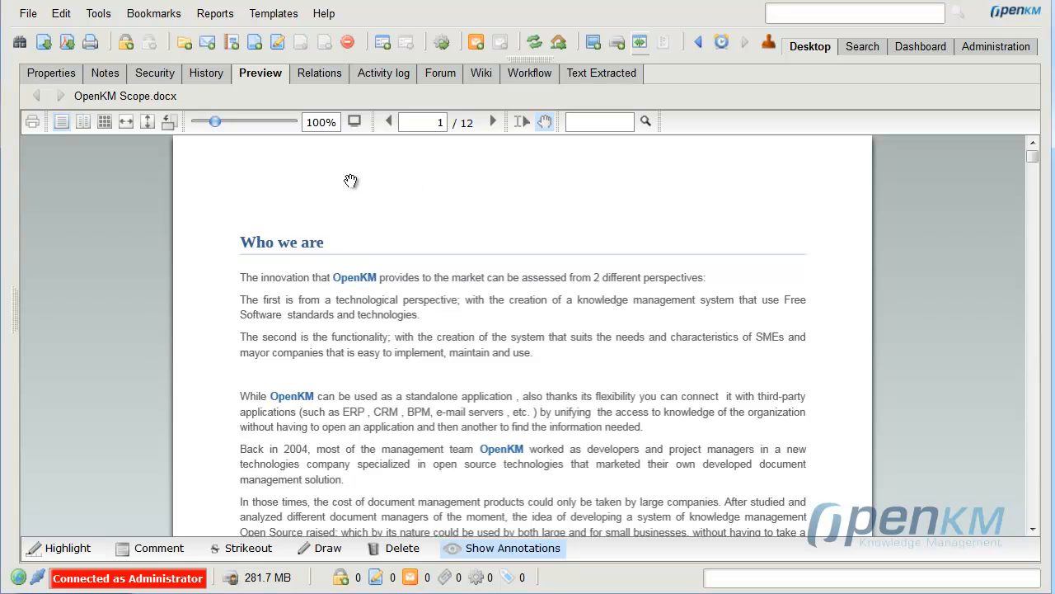
Set the content criterion of the repository search to "marketed"
left_click(863, 46)
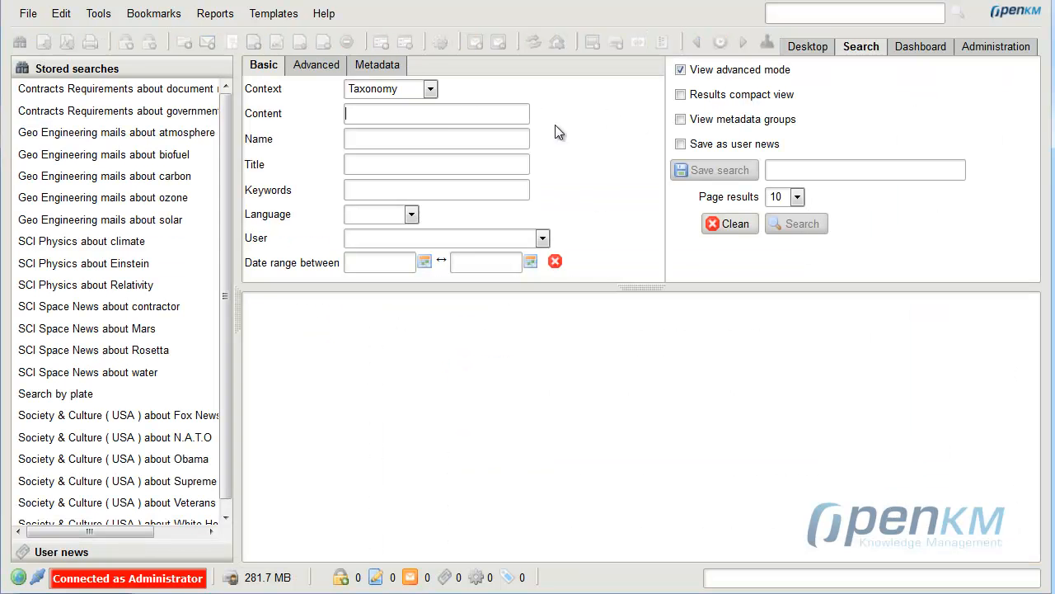
left_click(445, 119)
type("marketed")
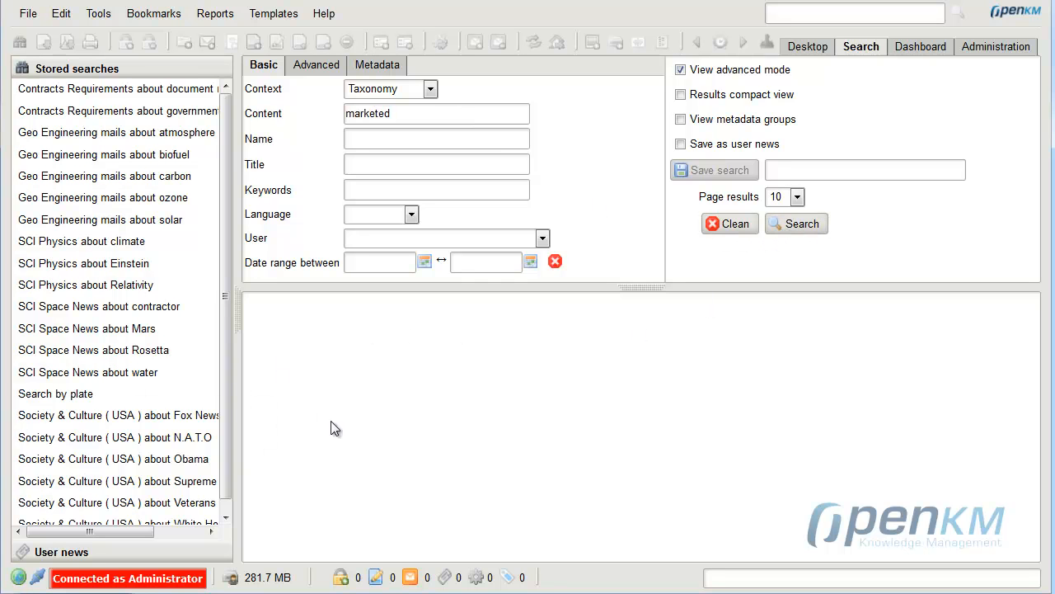
Check the extracted text of OpenKM Scope.docx, and locate the document among the pending extractions in the text extraction queue
left_click(810, 47)
left_click(606, 79)
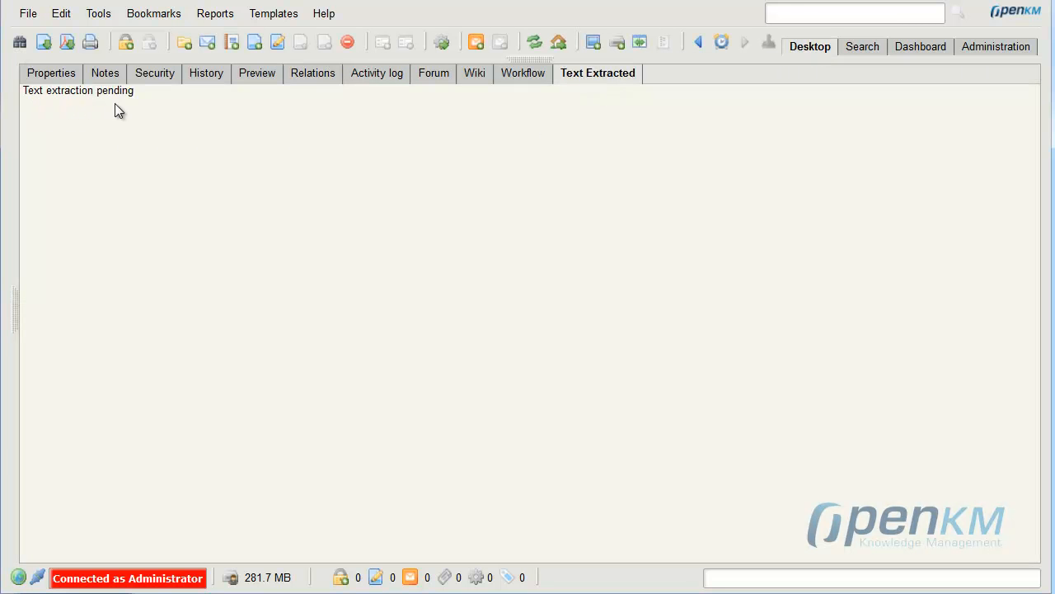
left_click(986, 49)
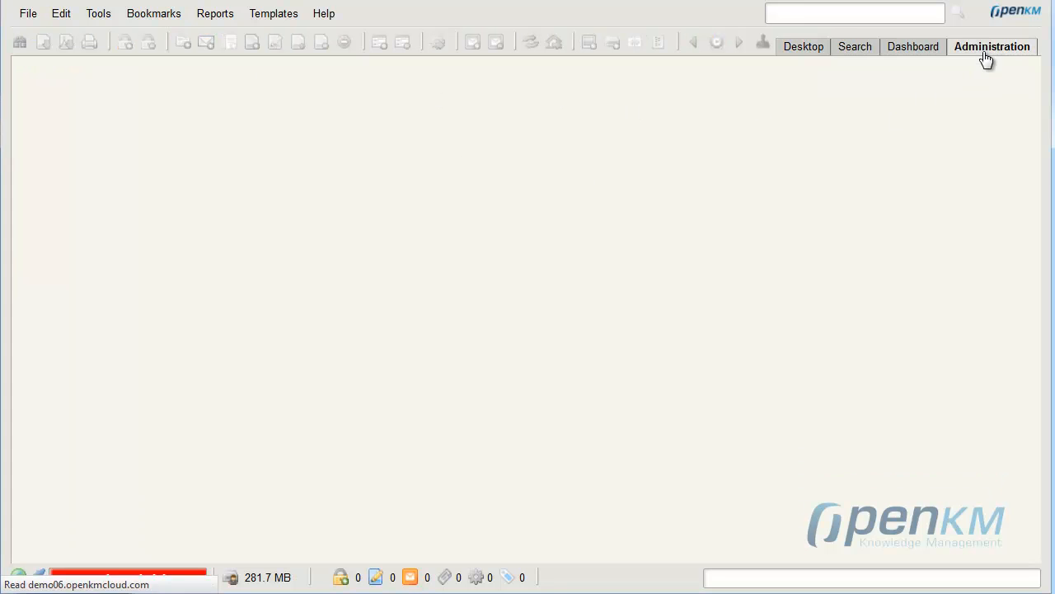
left_click(216, 81)
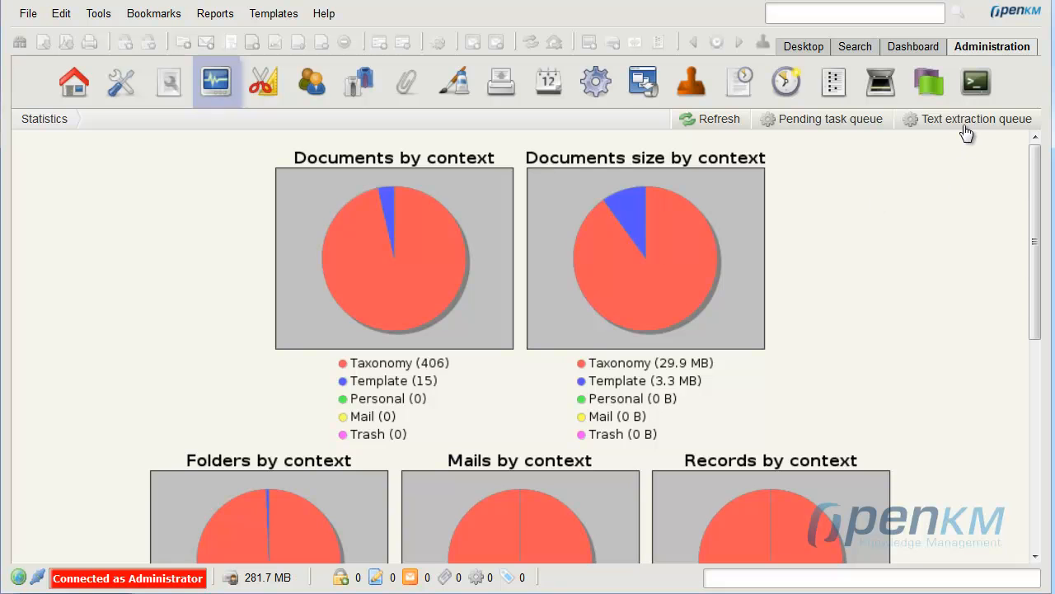
left_click(967, 121)
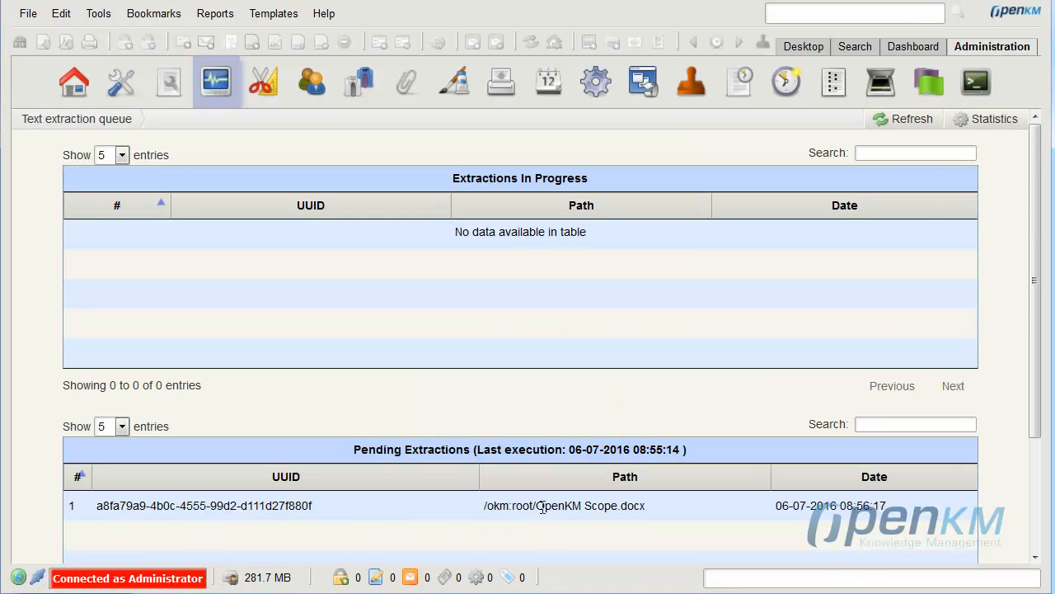
left_click_drag(537, 506, 615, 508)
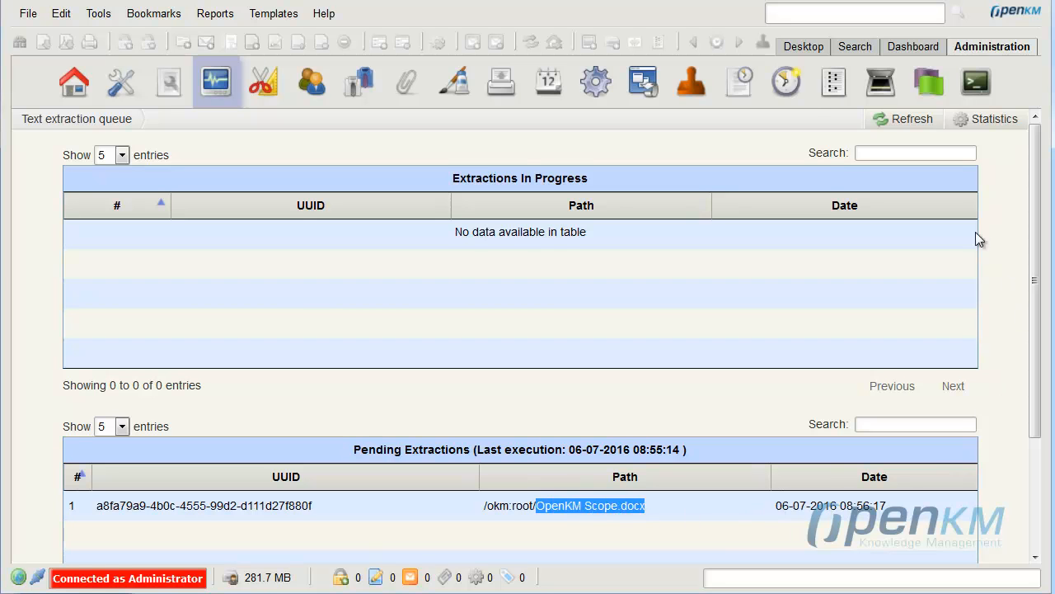
Filter the crontab tasks by "text" and execute the Text Extractor Worker job
left_click(786, 82)
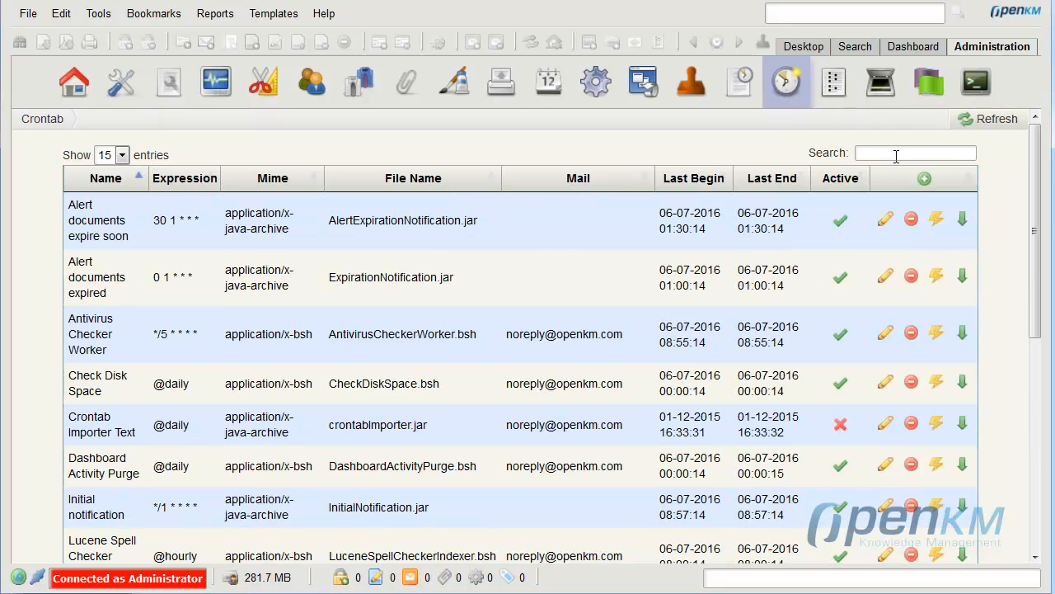
left_click(933, 152)
type("text")
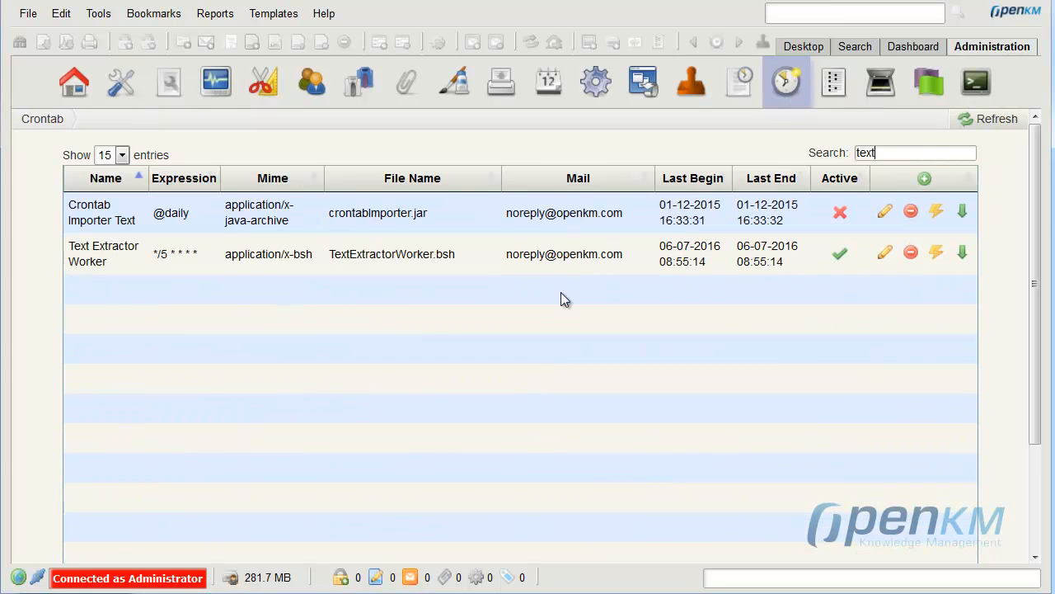
left_click_drag(70, 245, 785, 263)
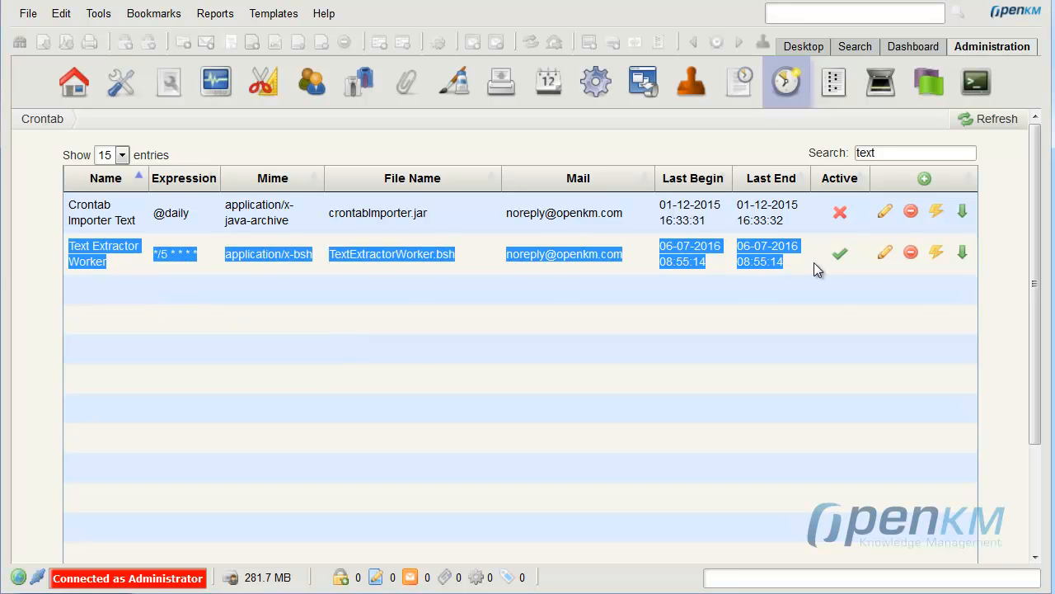
left_click(728, 305)
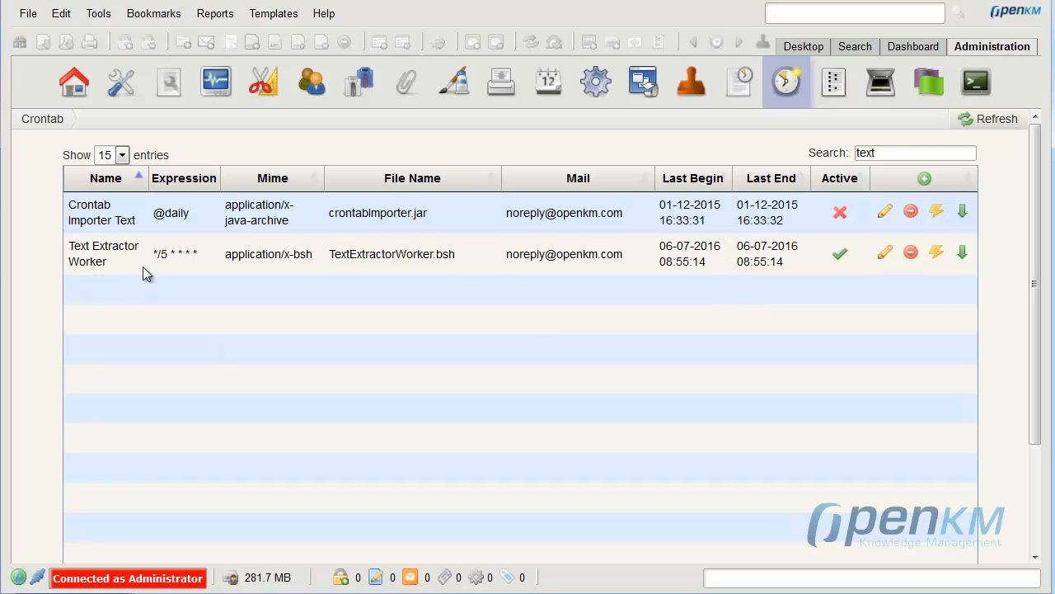
left_click(936, 257)
Recheck the pending extractions in the text extraction queue, and refresh the desktop to reload the extracted text of OpenKM Scope.docx
left_click(218, 94)
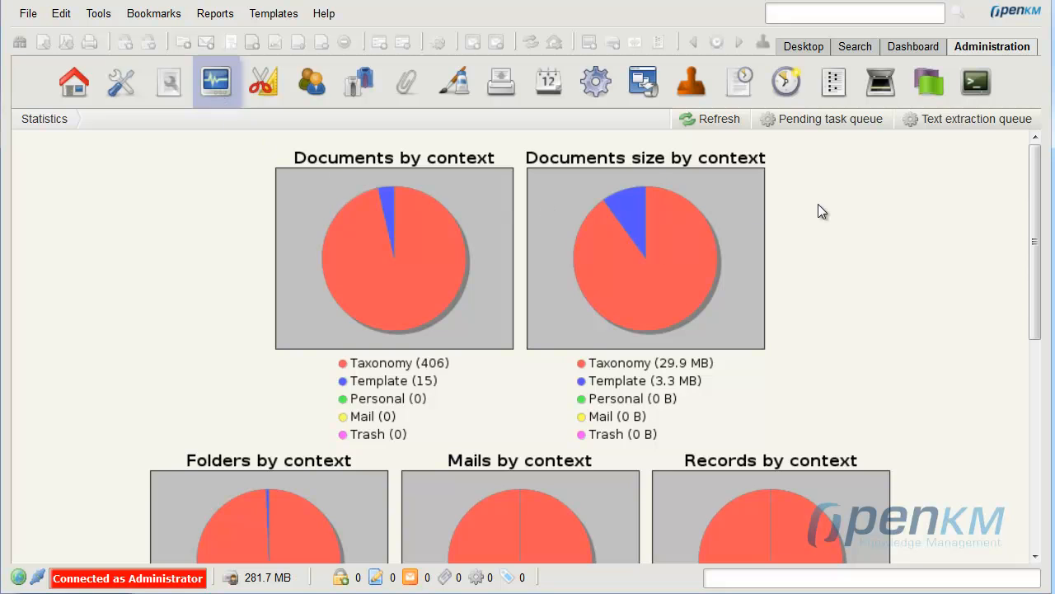
left_click(965, 126)
scroll(278, 492, "down", 3)
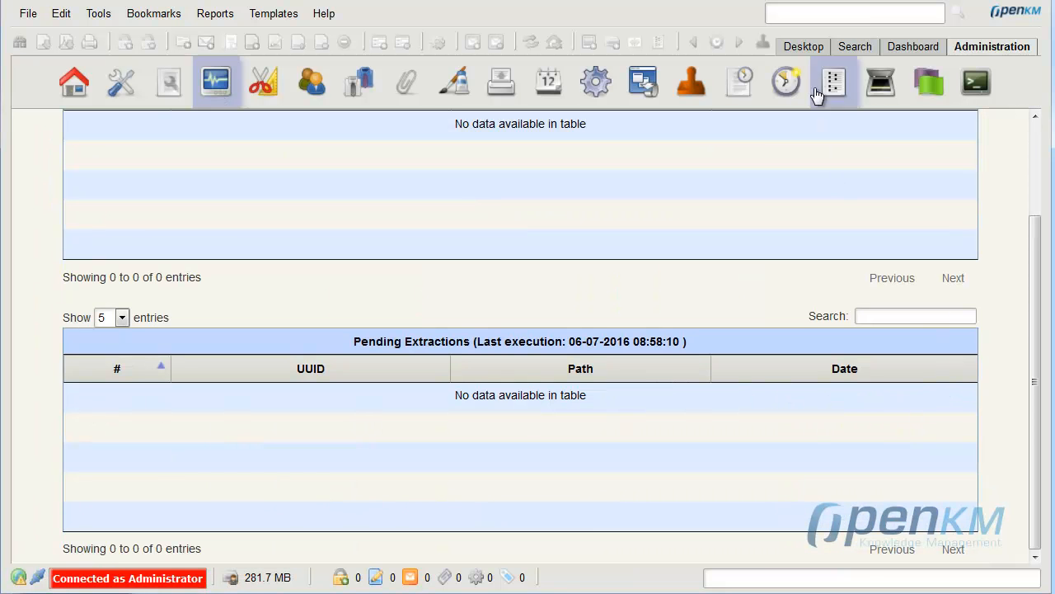
left_click(807, 50)
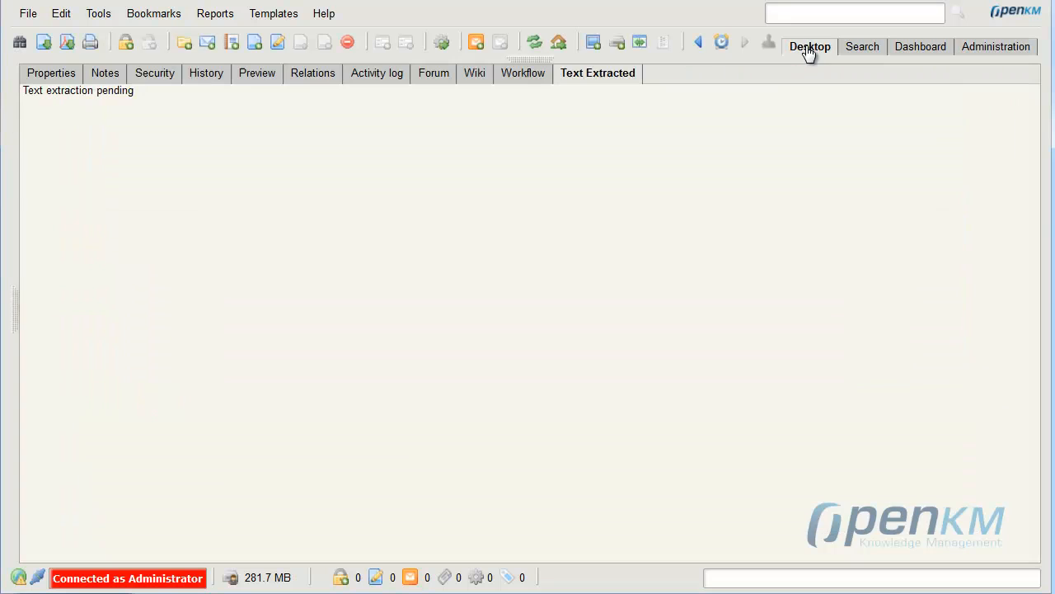
left_click(534, 42)
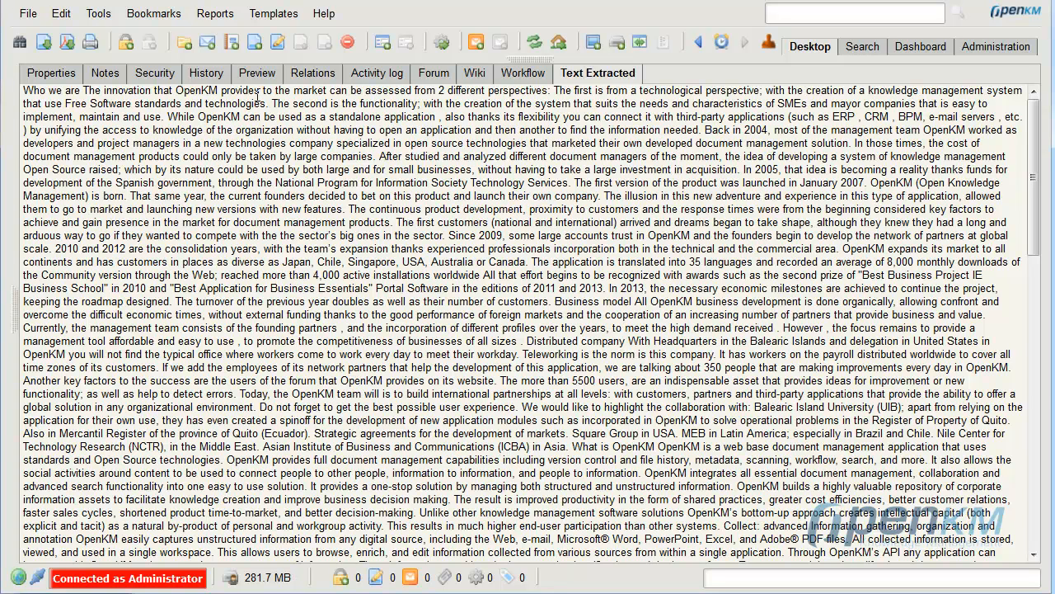
Restore the default desktop layout and review the preview of OpenKM Scope.docx
left_click(639, 42)
left_click(693, 69)
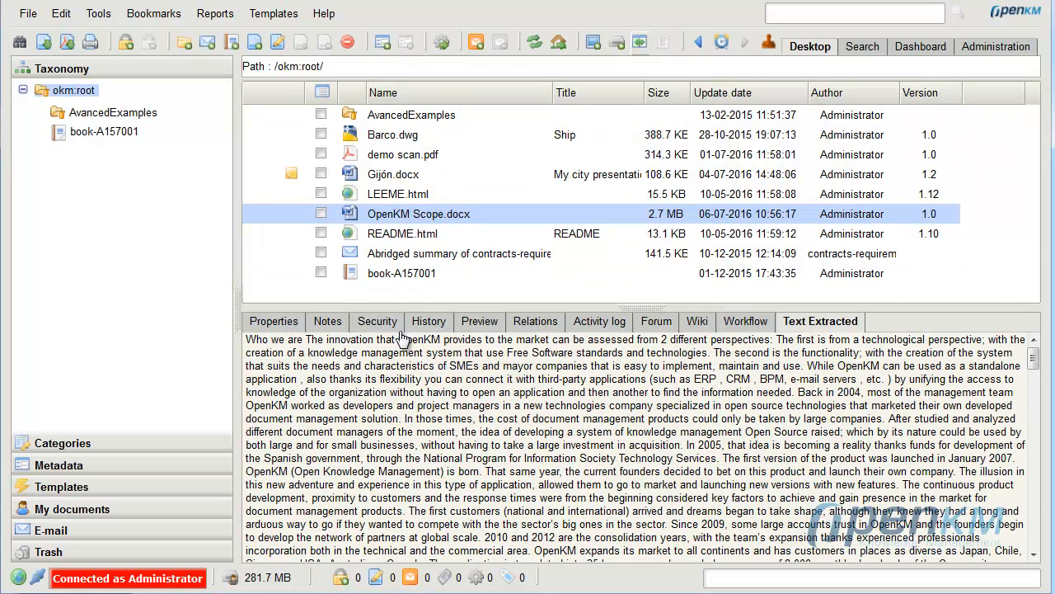
left_click(474, 323)
scroll(1023, 429, "down", 3)
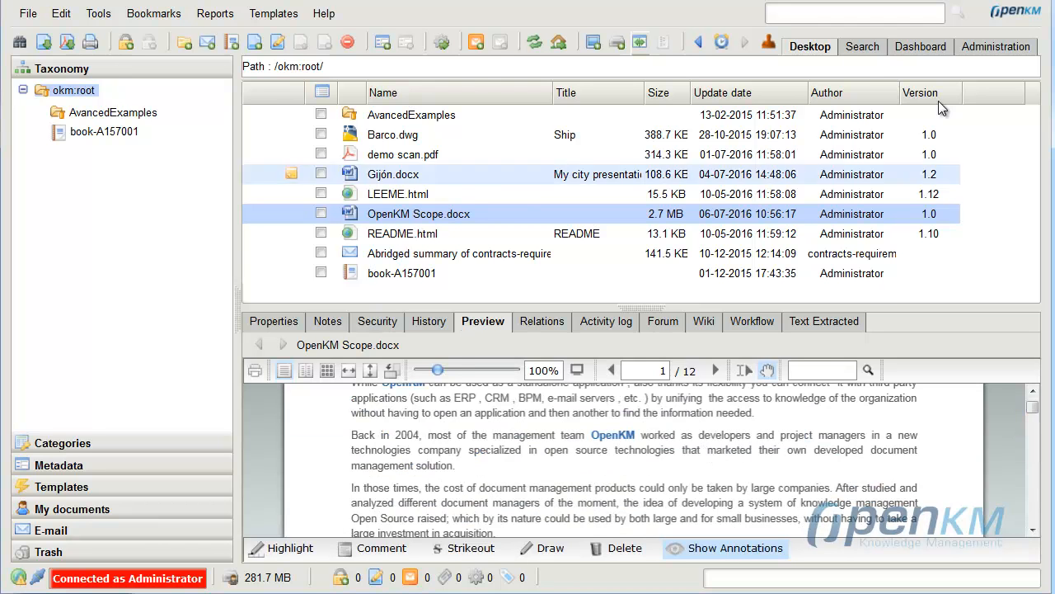
Run the content search for "marketed", view the found document's enlarged thumbnail, and close it
left_click(855, 55)
left_click(800, 225)
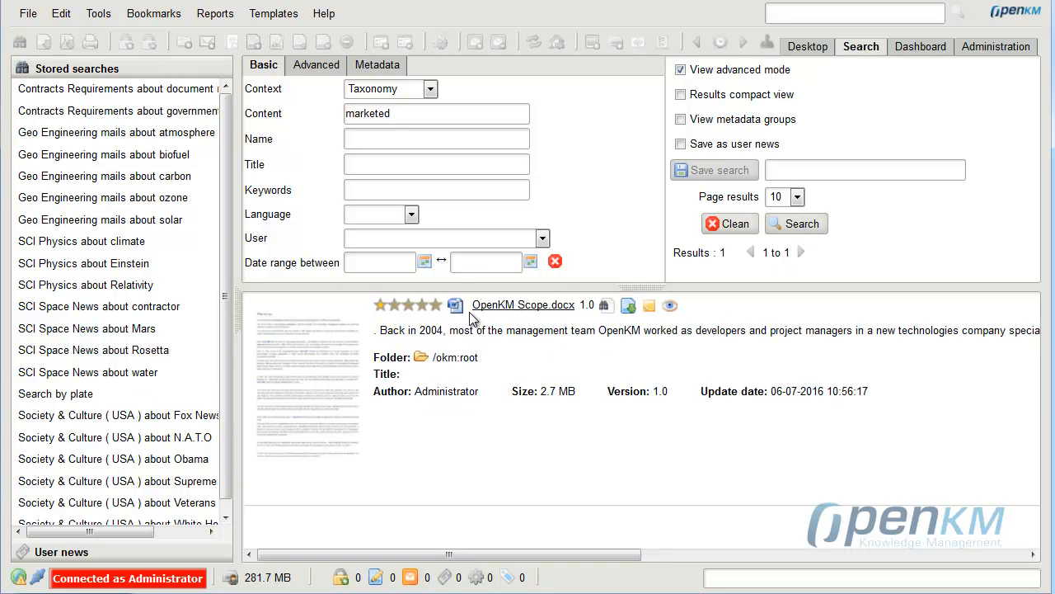
left_click(323, 372)
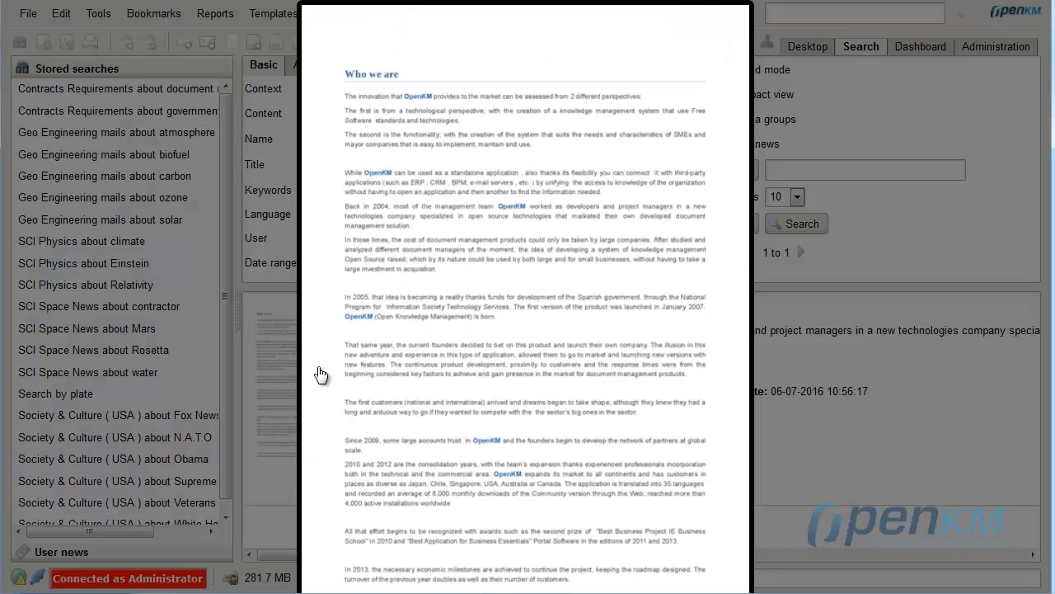
left_click(935, 521)
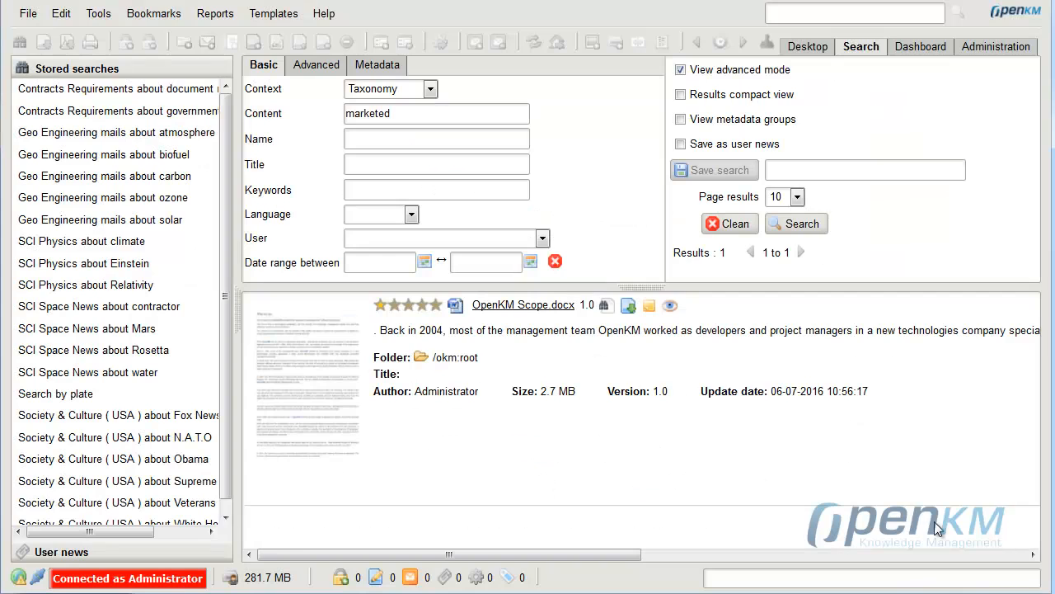